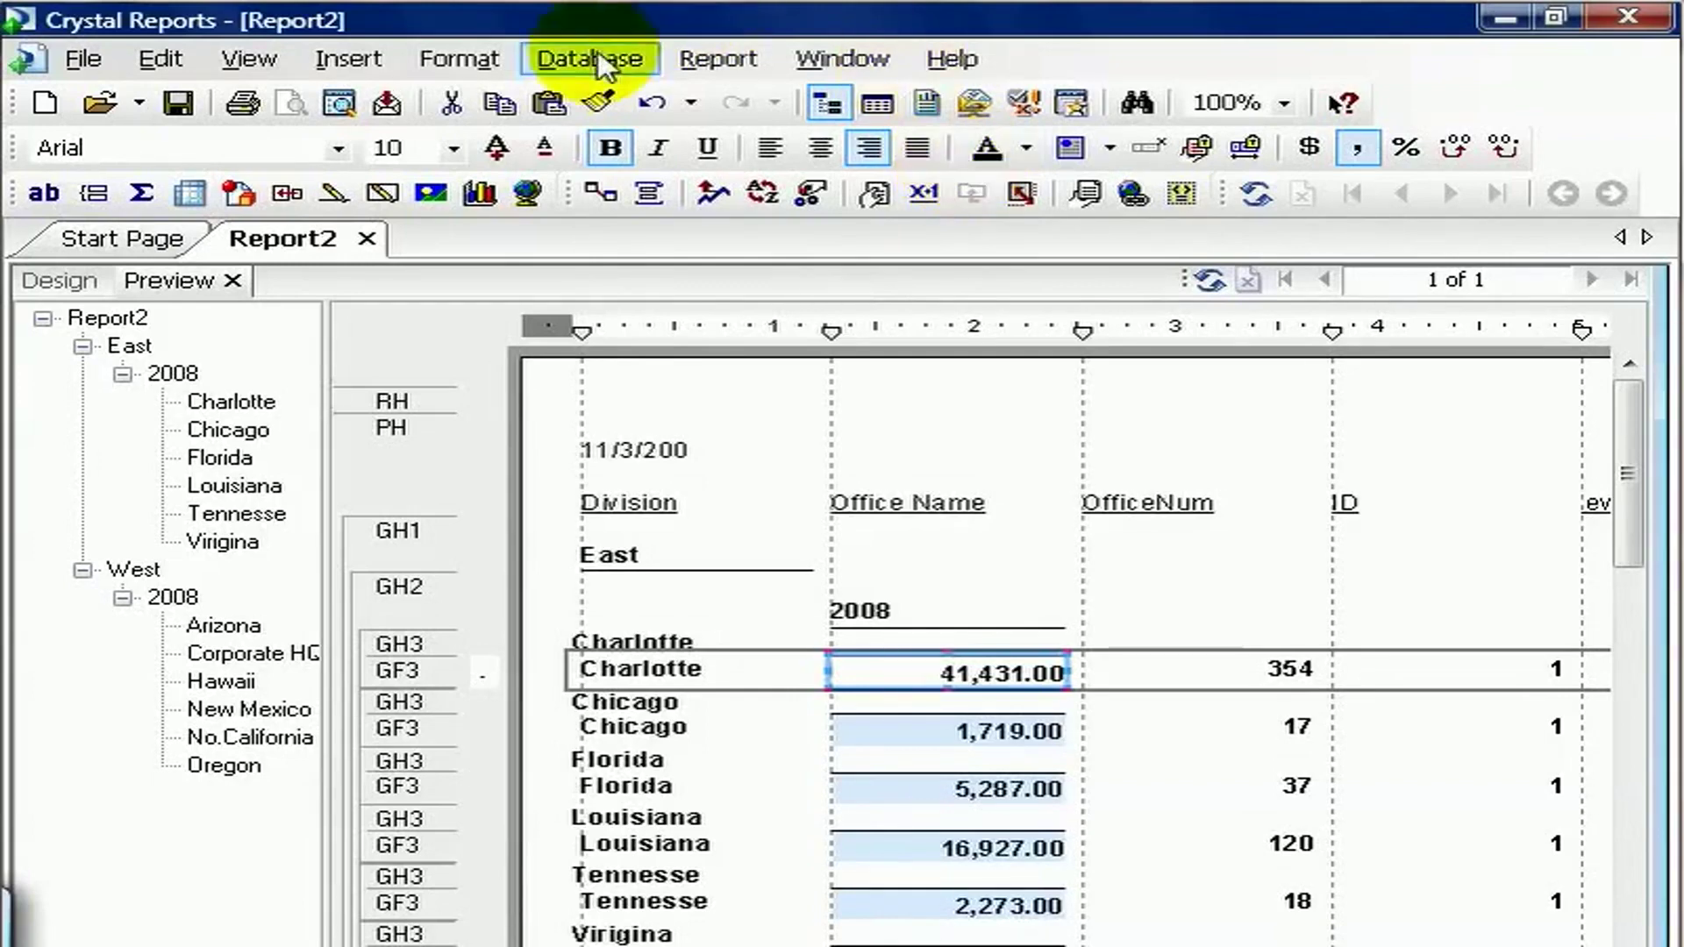
Open Report2's Export dialog from the toolbar.
click(408, 105)
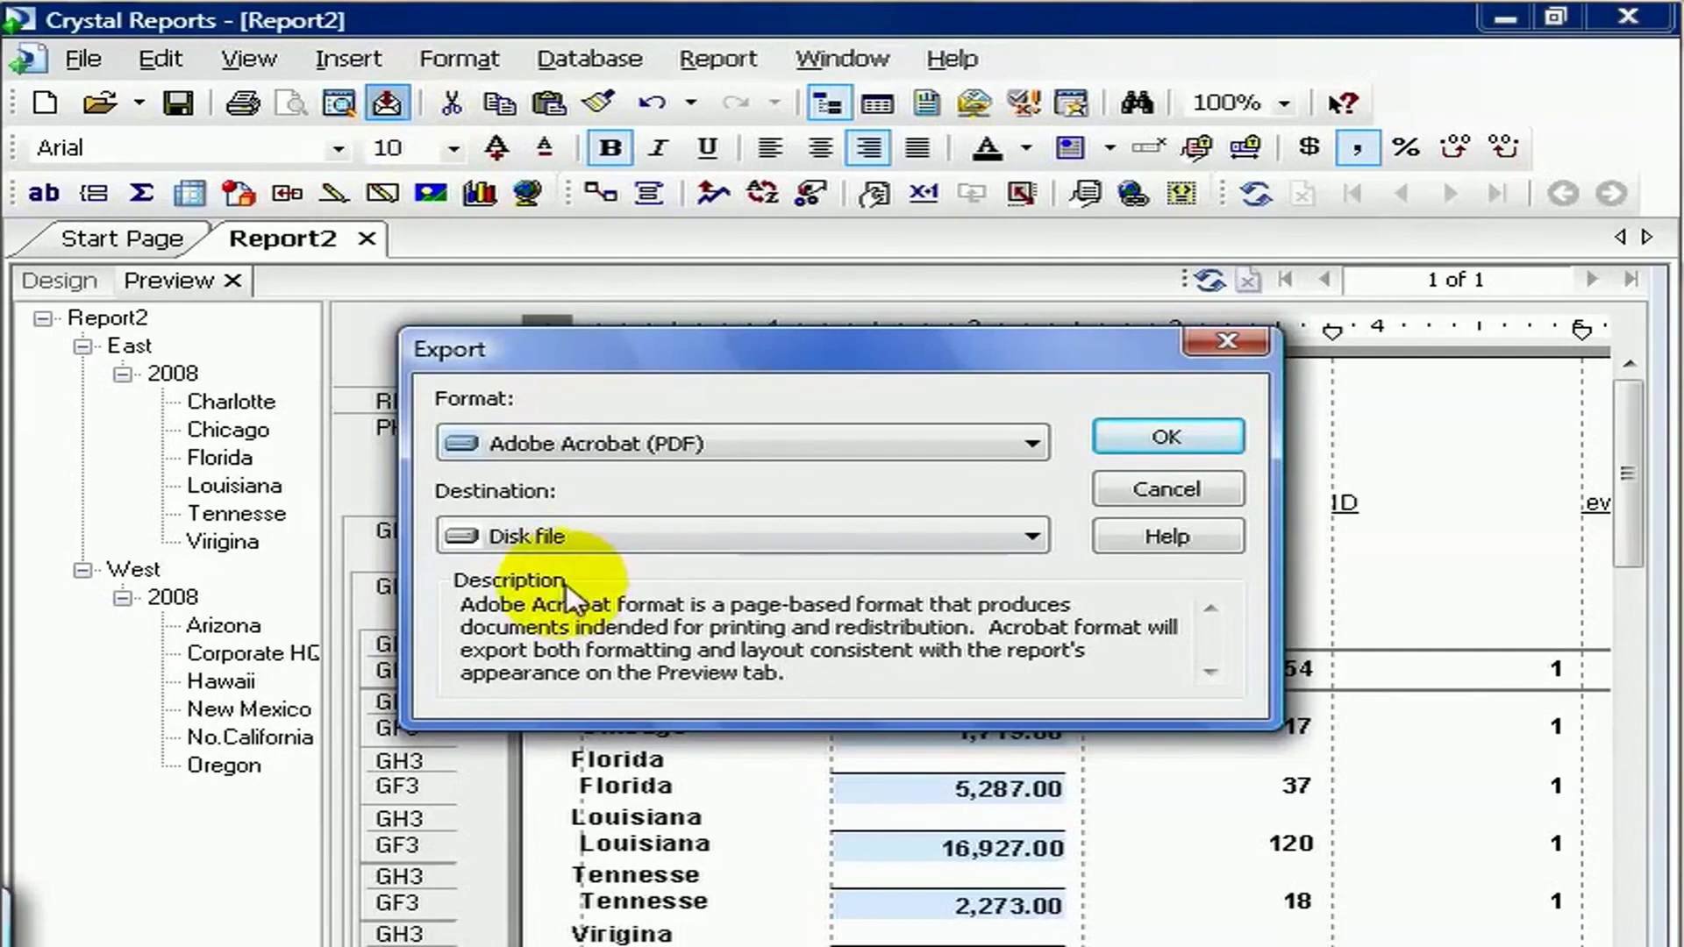
Choose Microsoft Excel 97-2000 (XLS) as the export format, keeping Disk file as destination.
click(1033, 444)
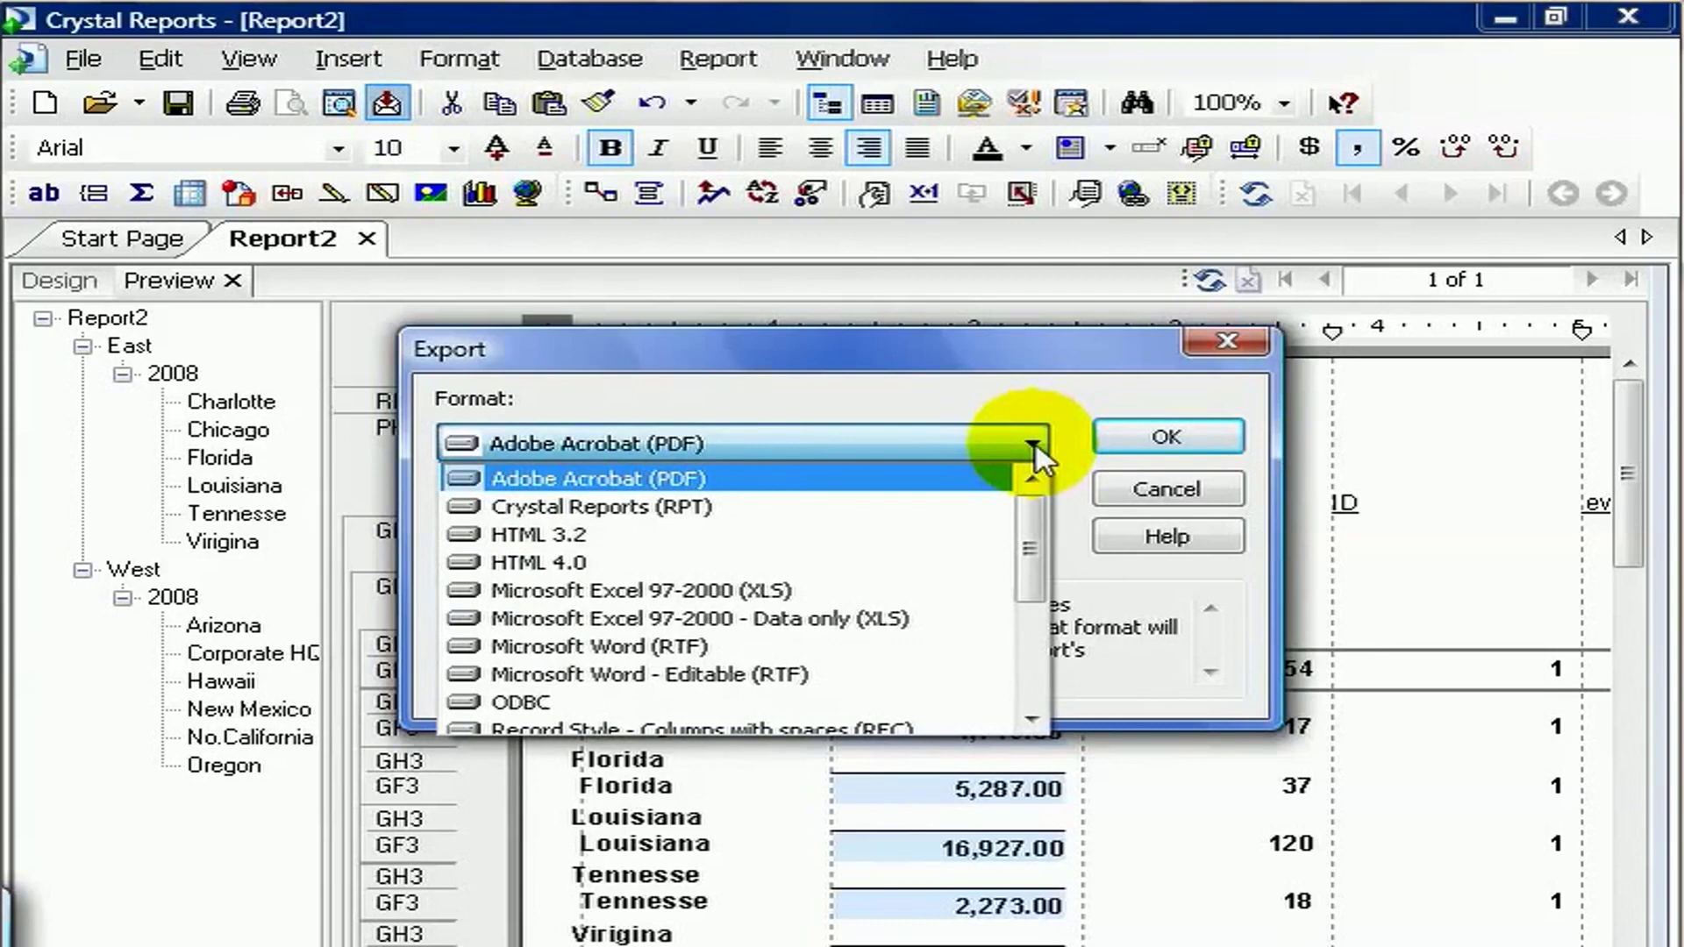
drag(1026, 527, 1012, 647)
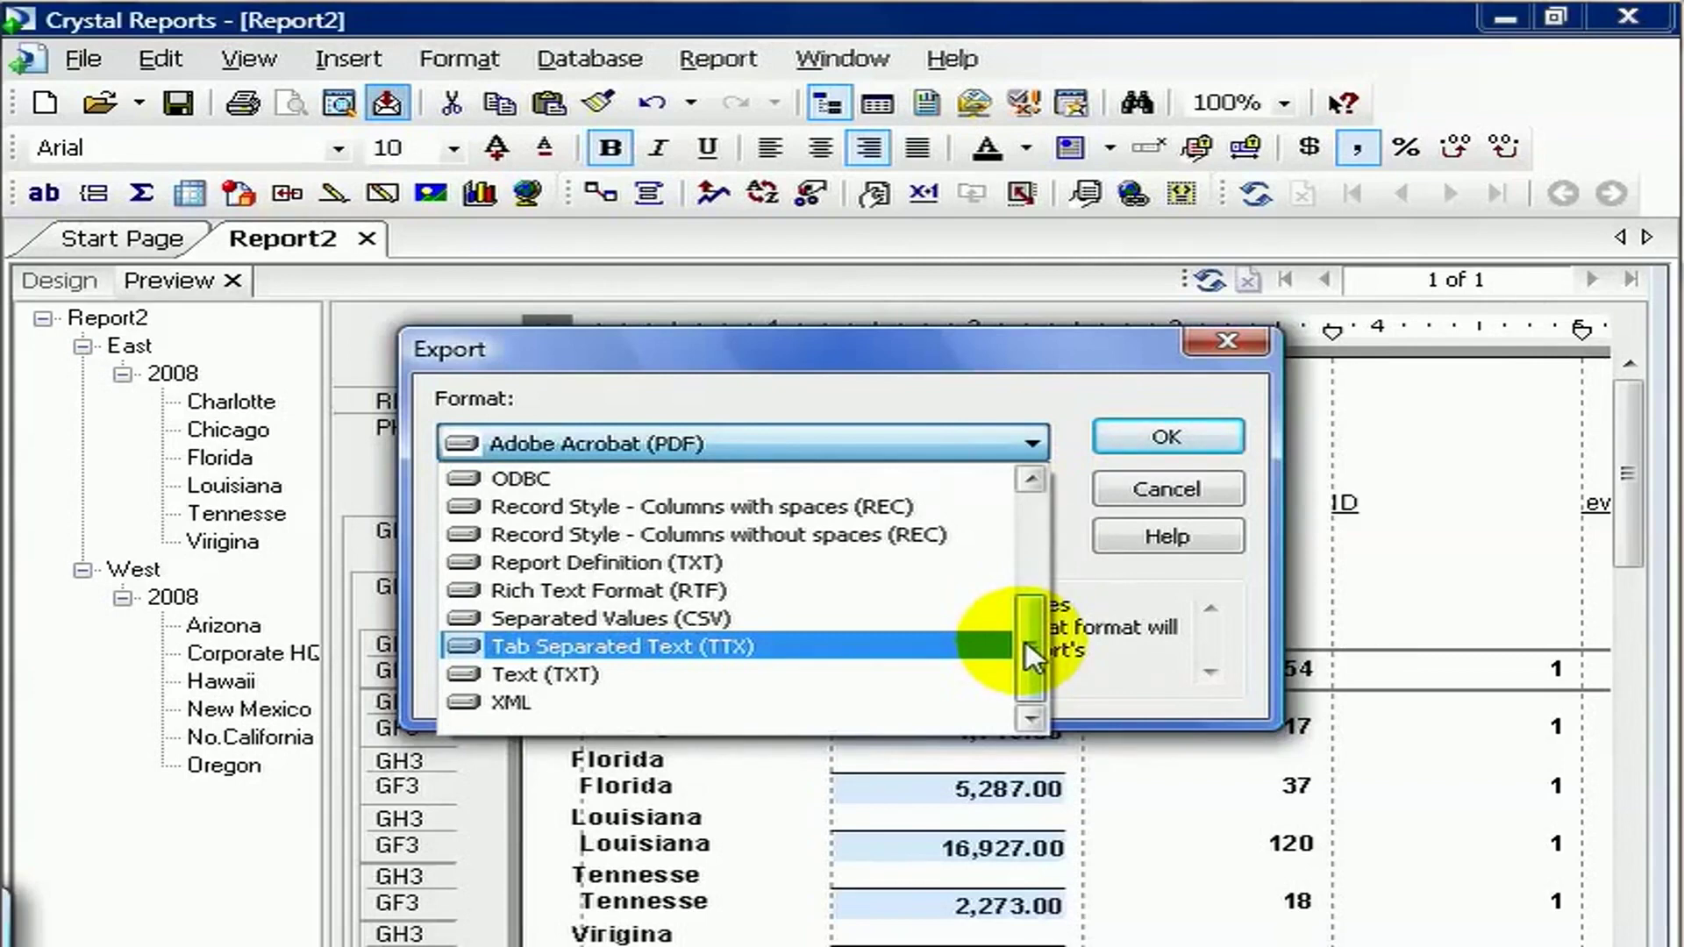
drag(1037, 653, 1030, 508)
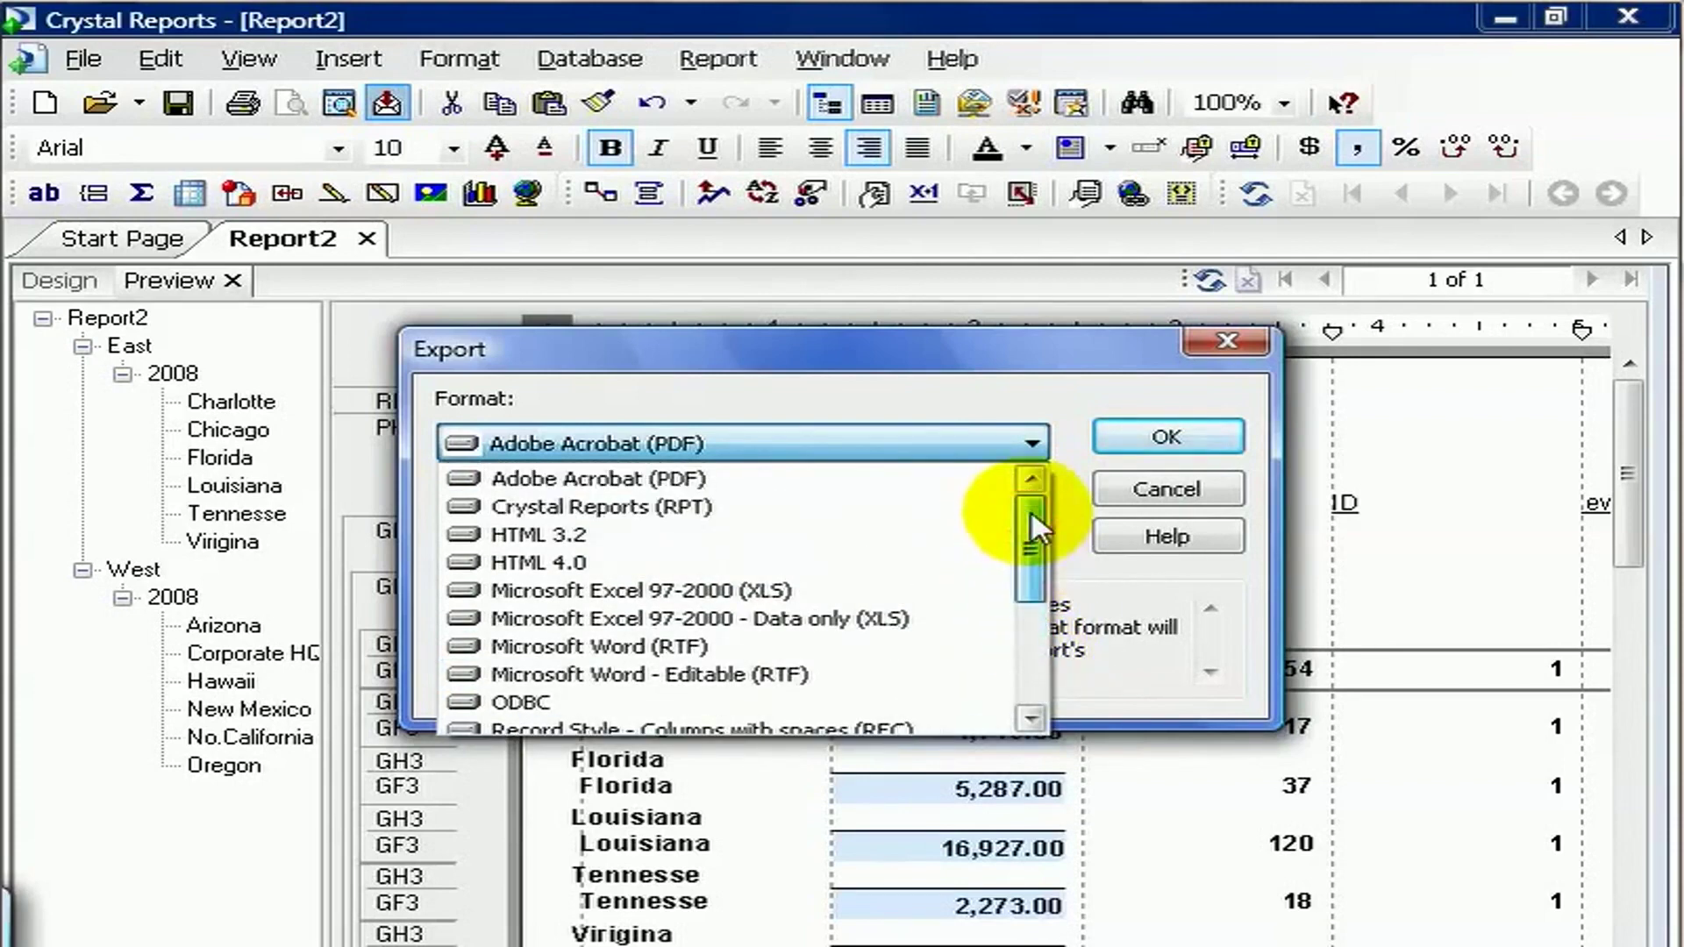
click(966, 596)
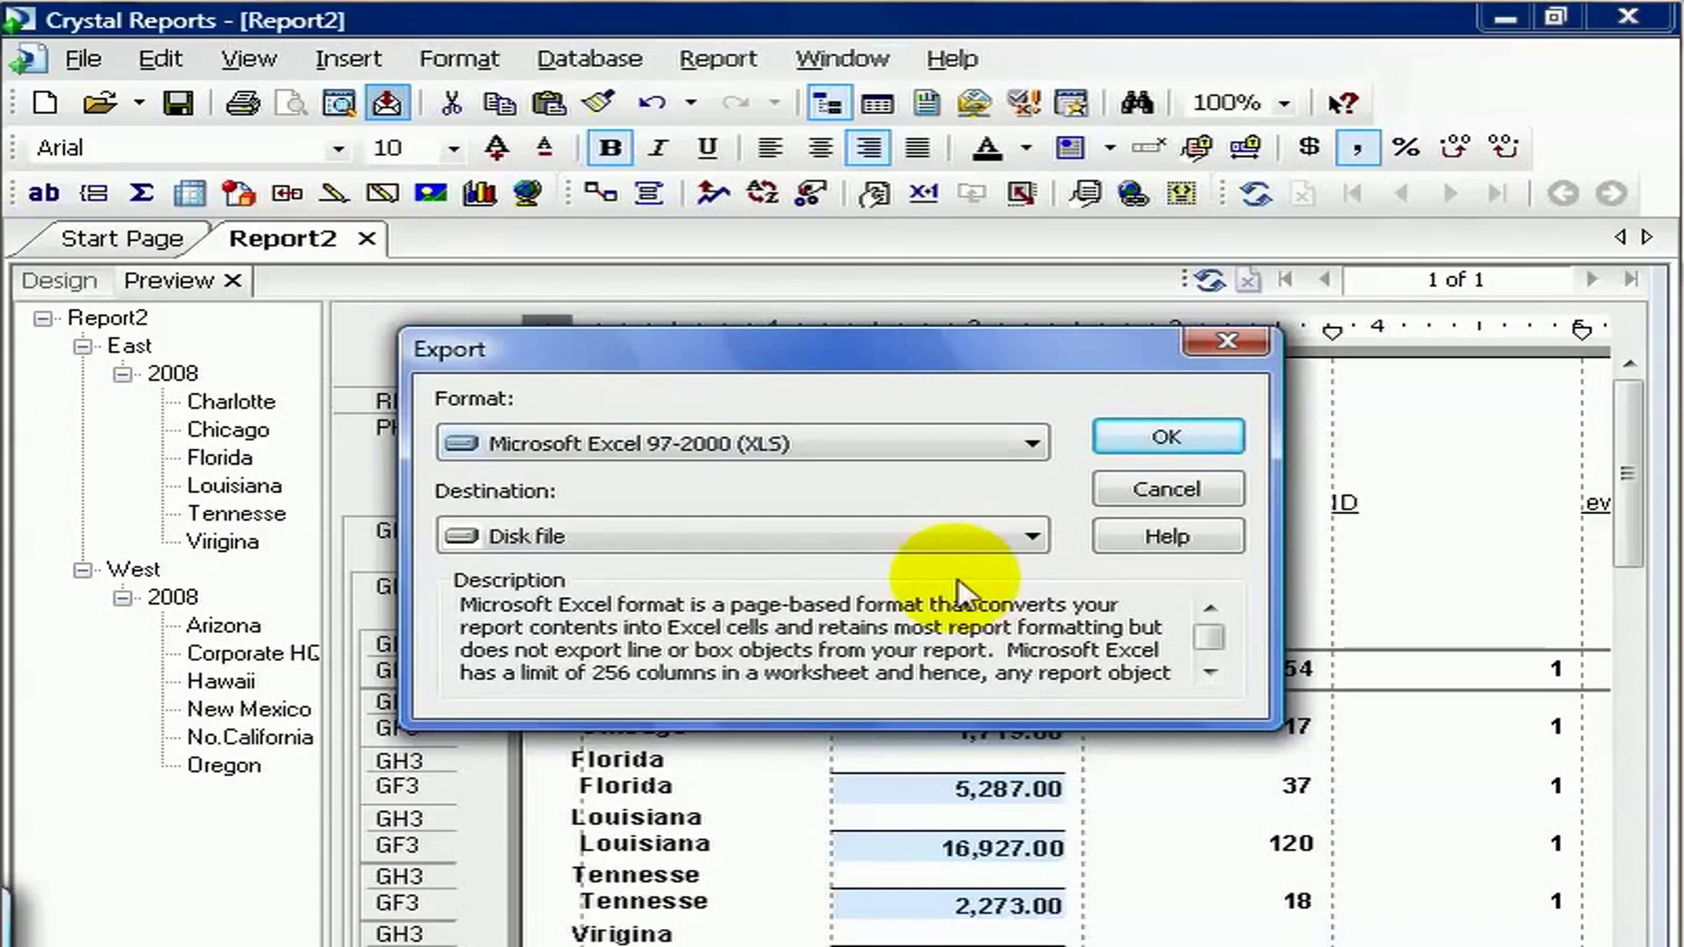
Confirm Excel 97-2000 (XLS) to disk and accept the default Excel format options.
click(1035, 443)
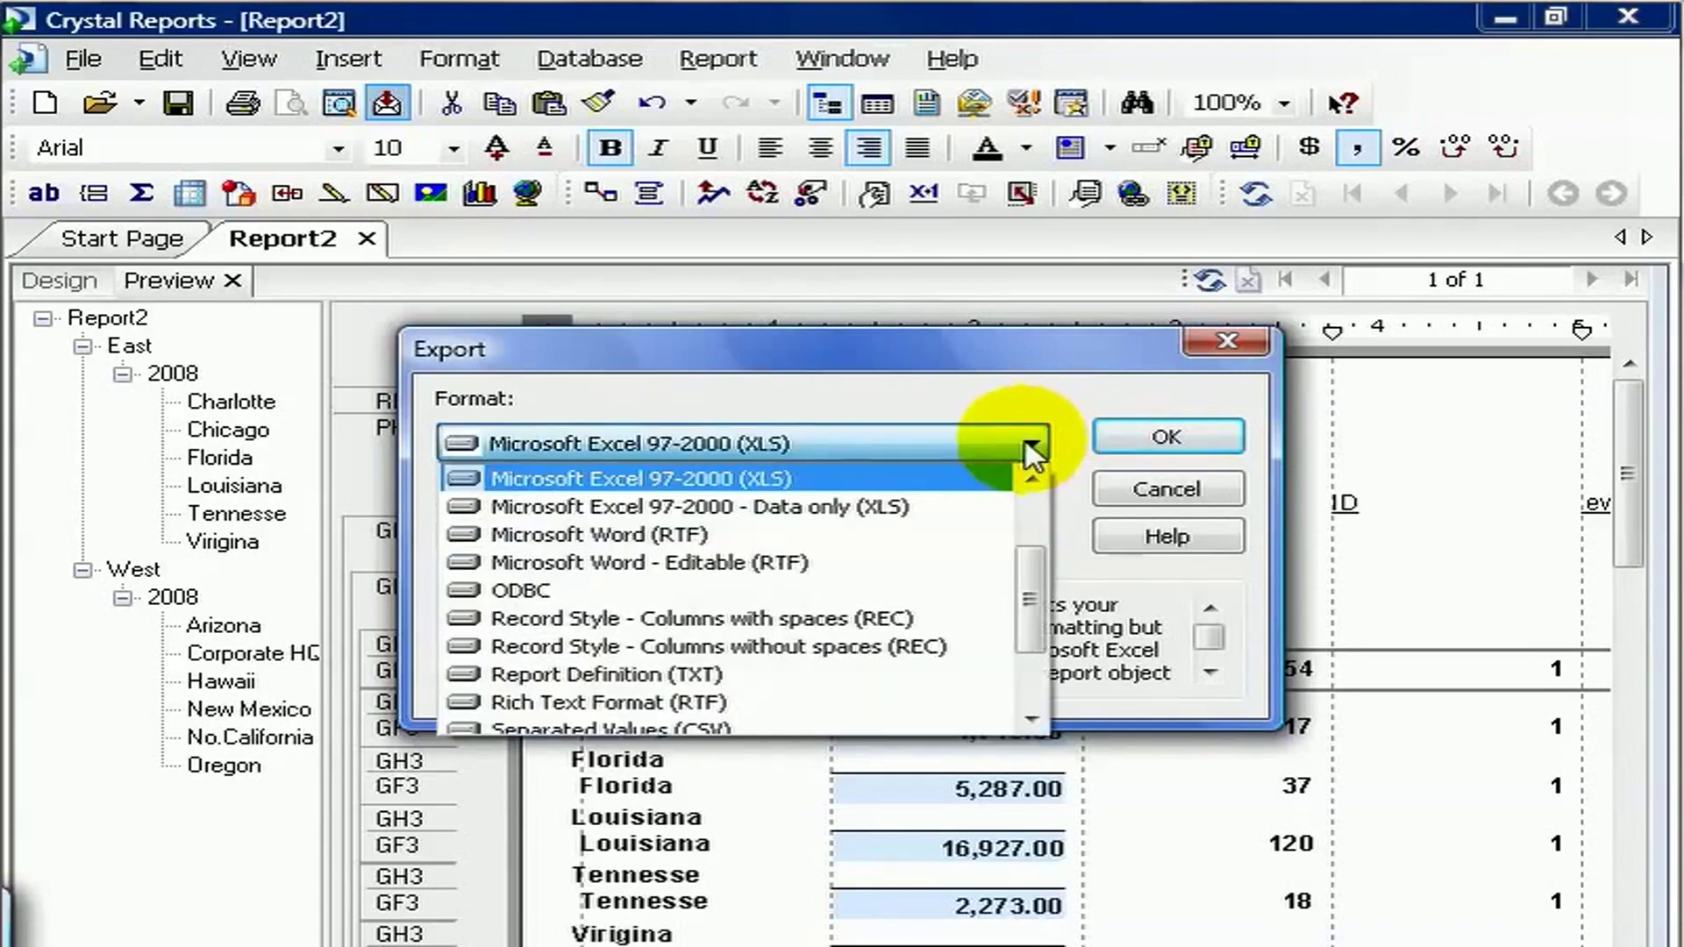
click(936, 506)
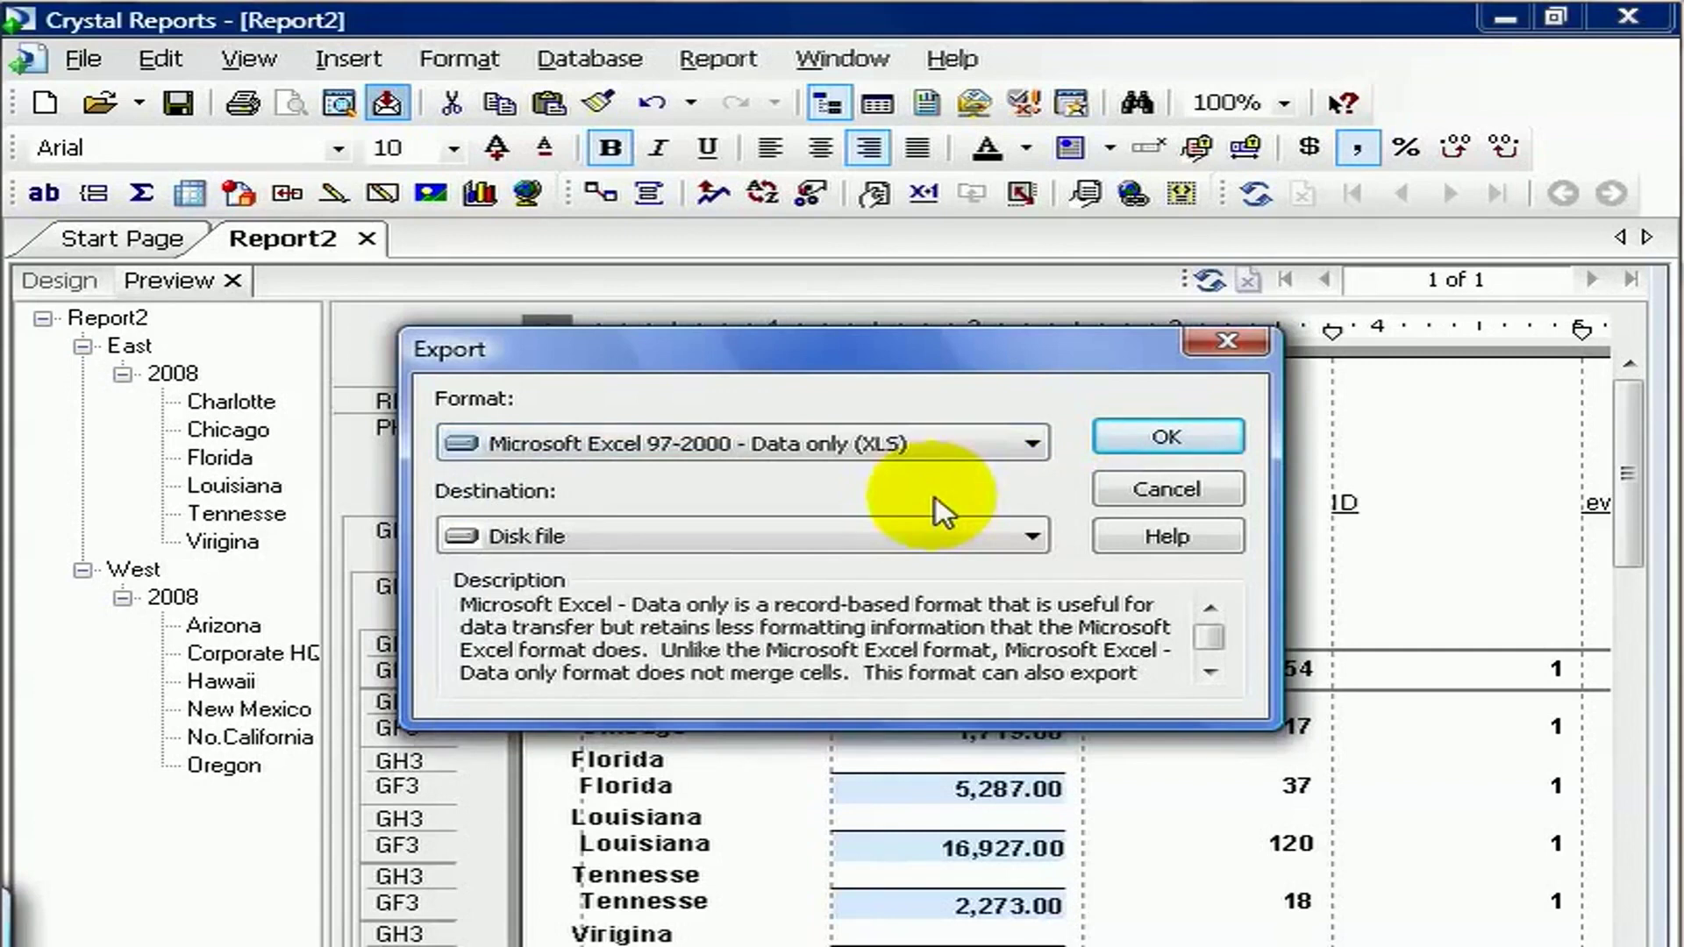
click(1033, 444)
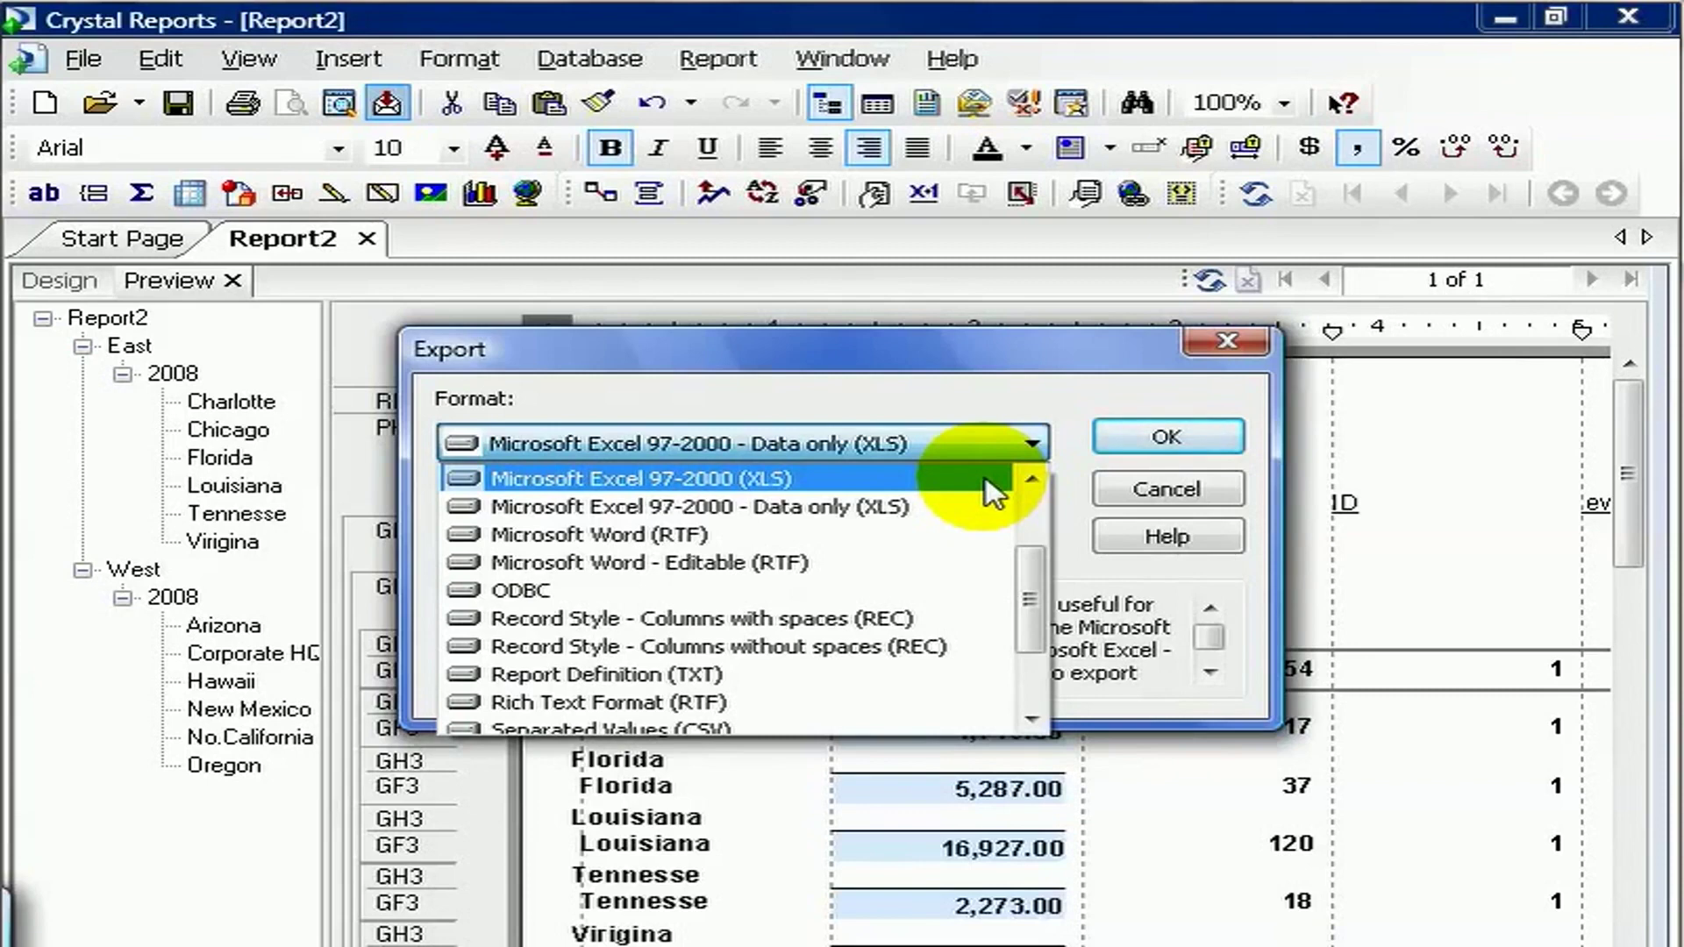
click(985, 477)
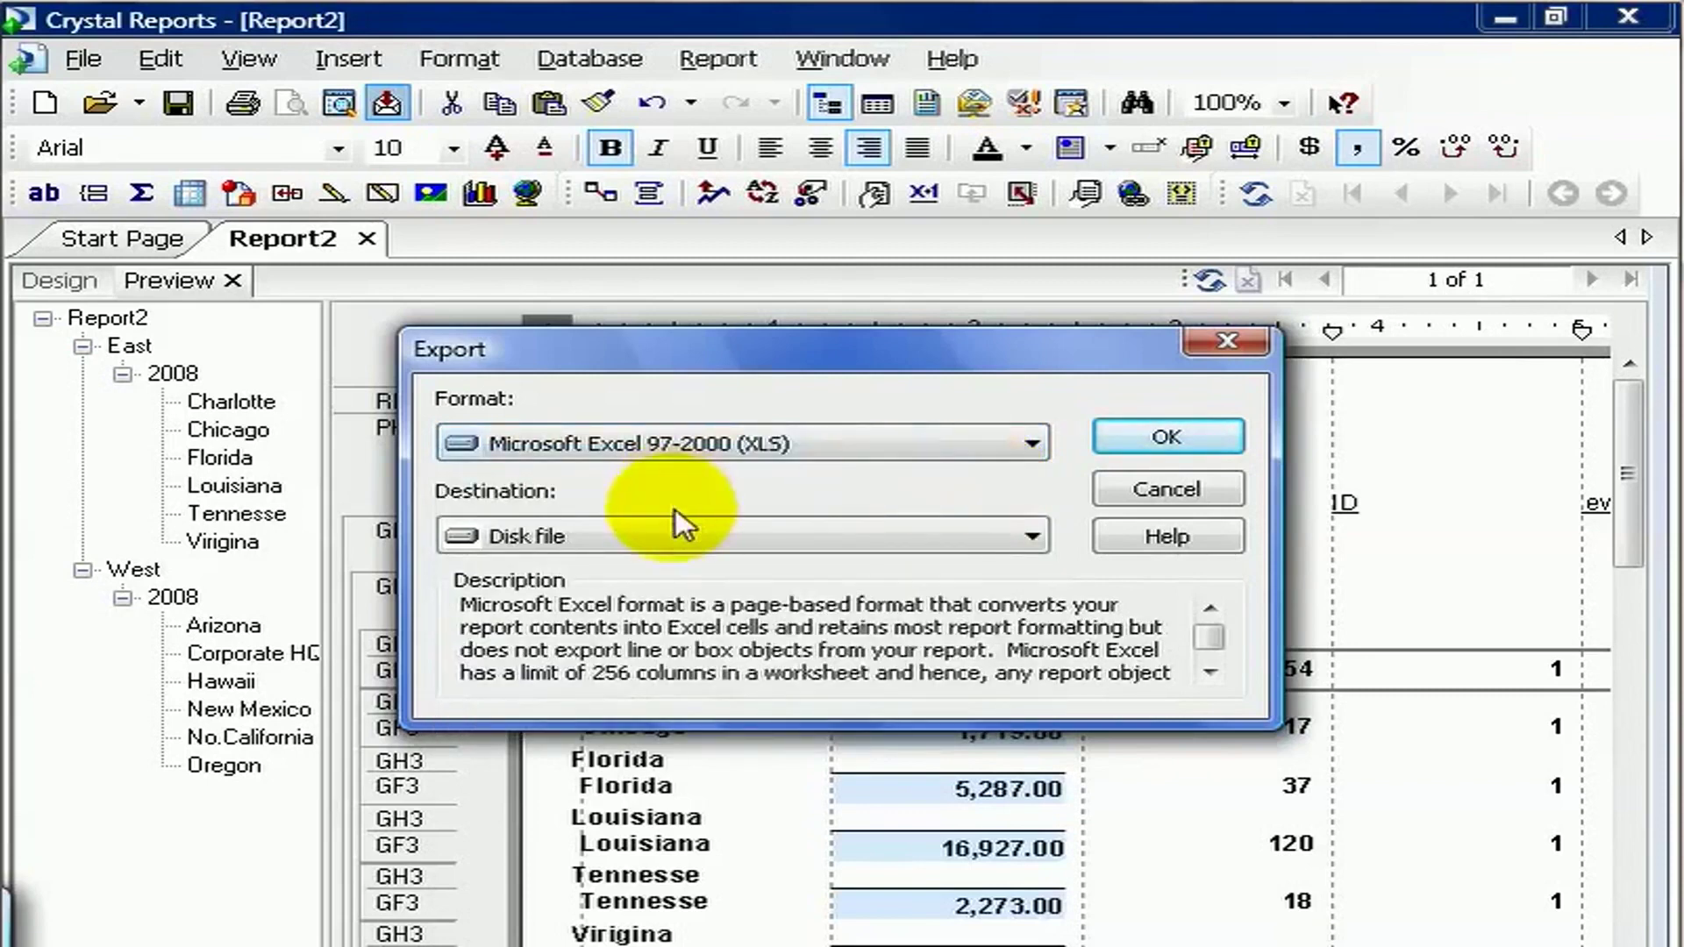
click(1157, 439)
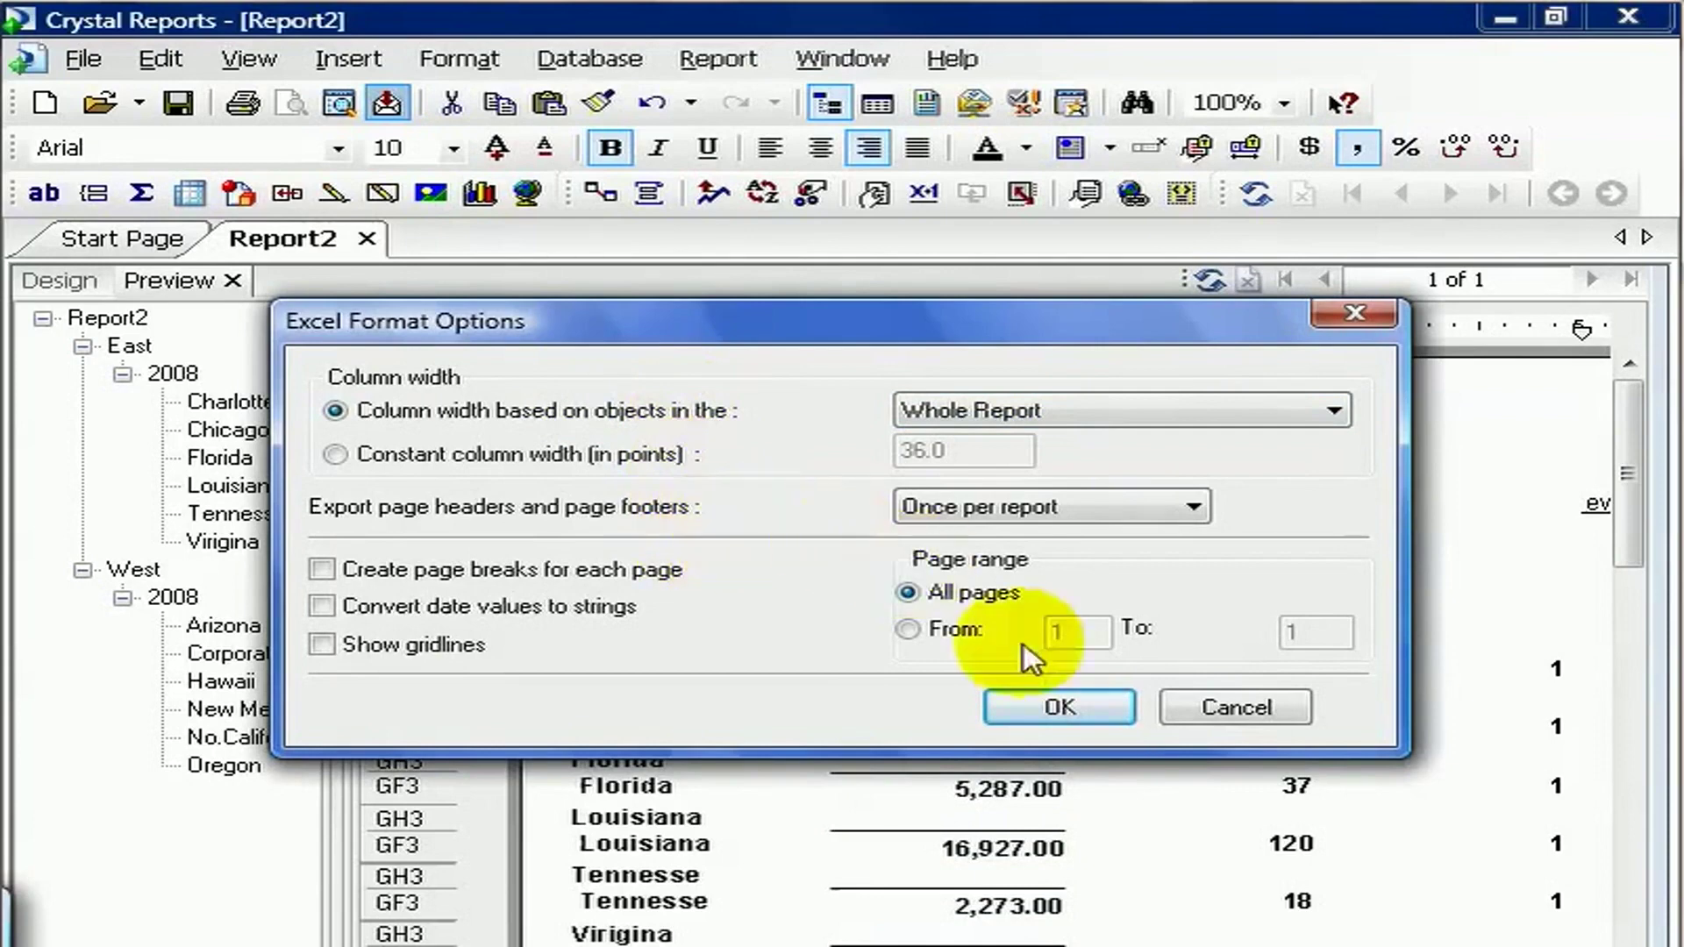
click(1087, 713)
Save the export to the Desktop as 'Report2Excel NonData Only'.
click(329, 542)
click(639, 877)
text(Excel NonData Only)
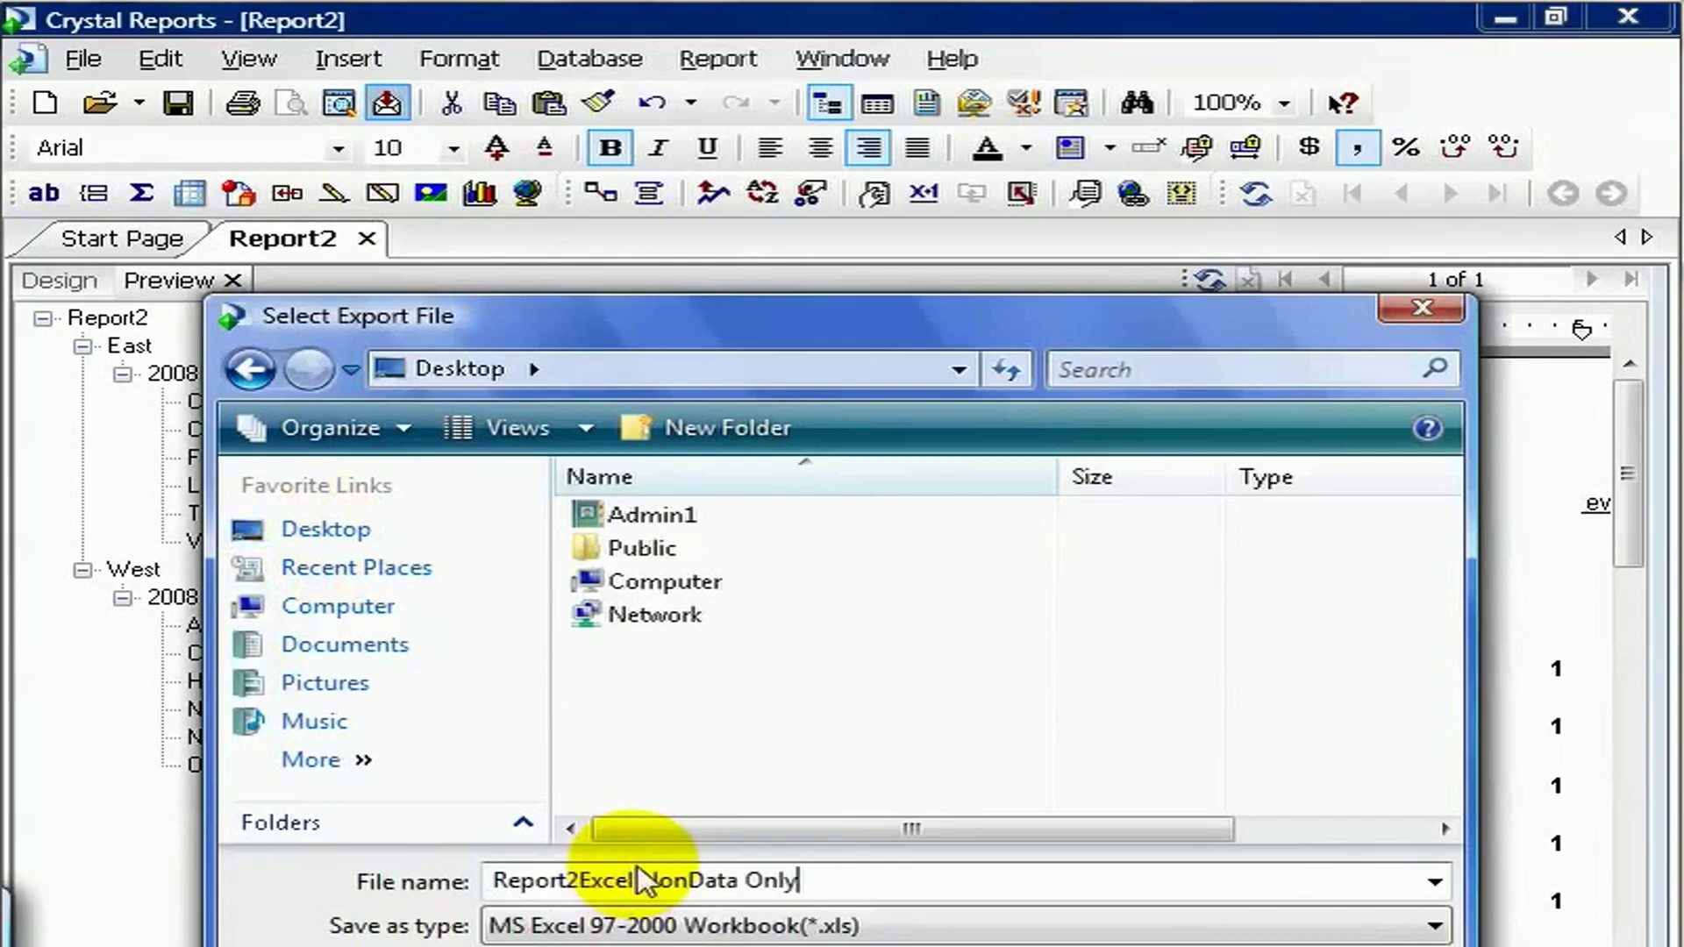
key(Return)
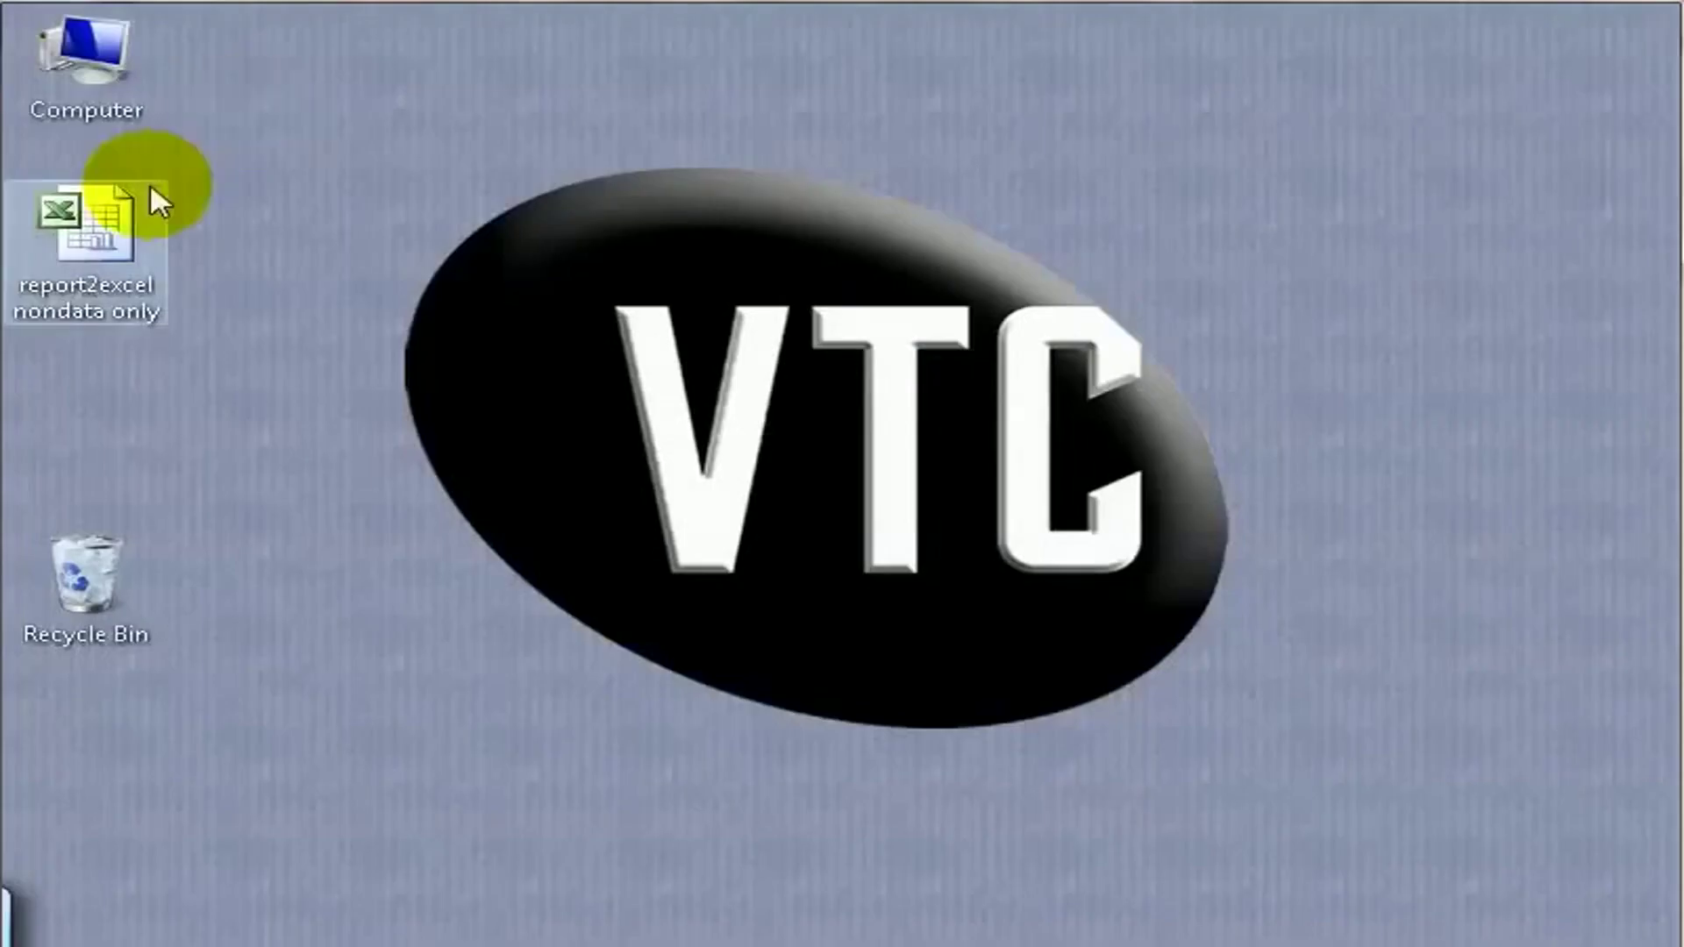
click(103, 228)
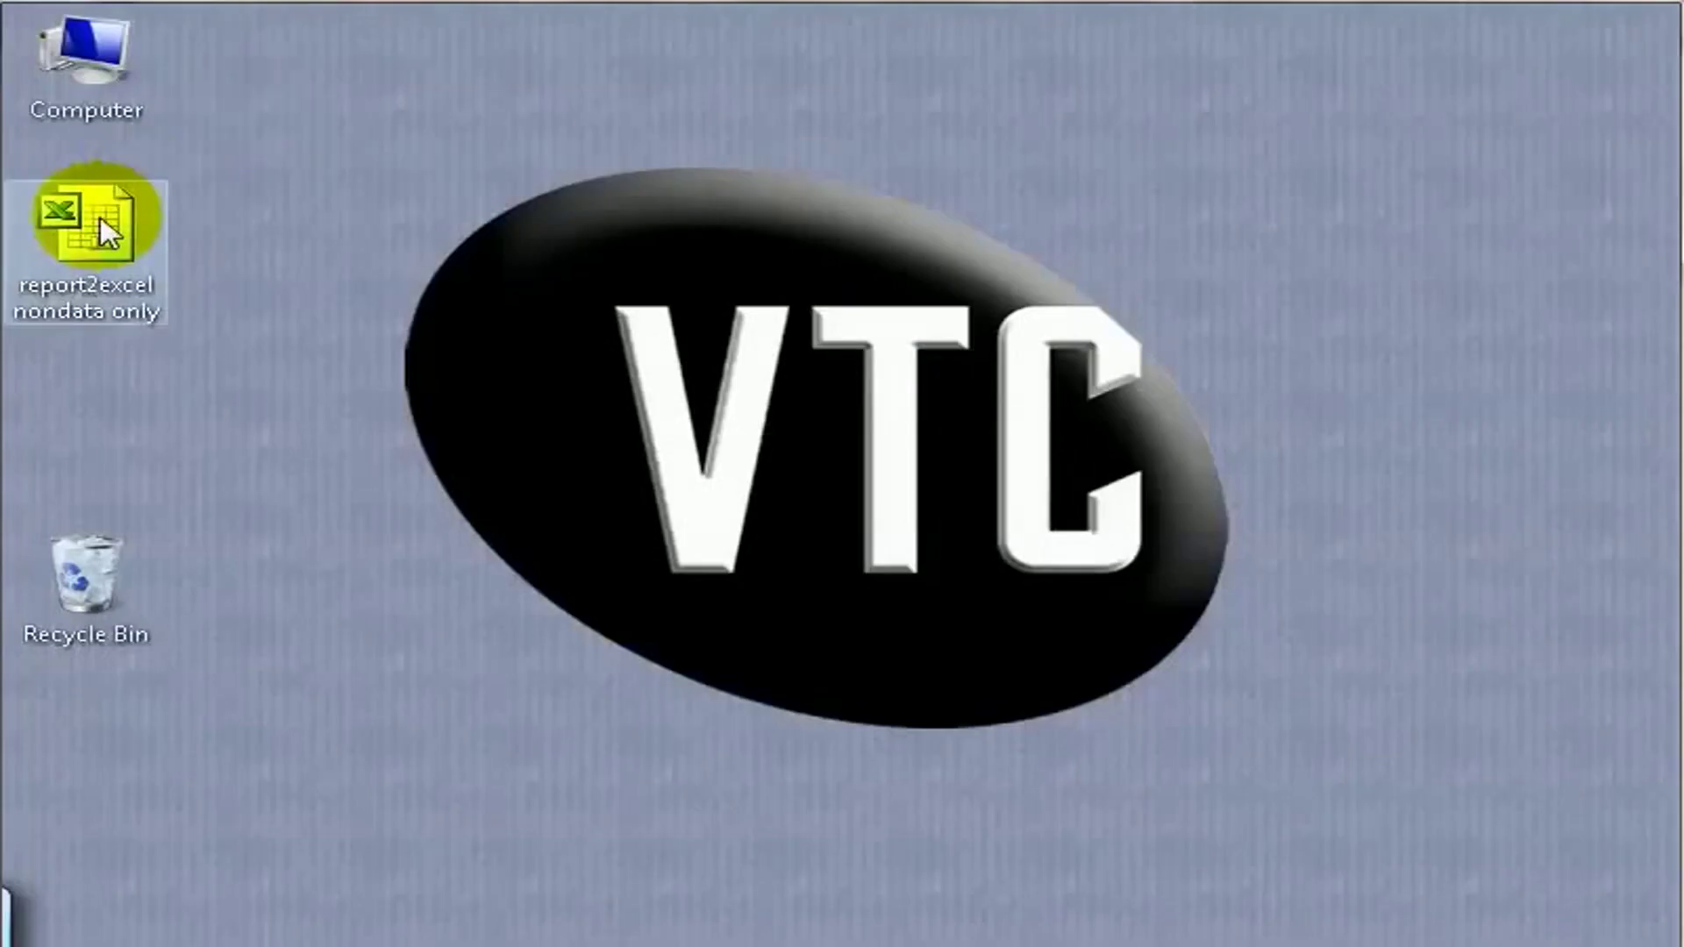
Open the 'report2excel nondata only' workbook to check it, then return to Report2.
double_click(105, 233)
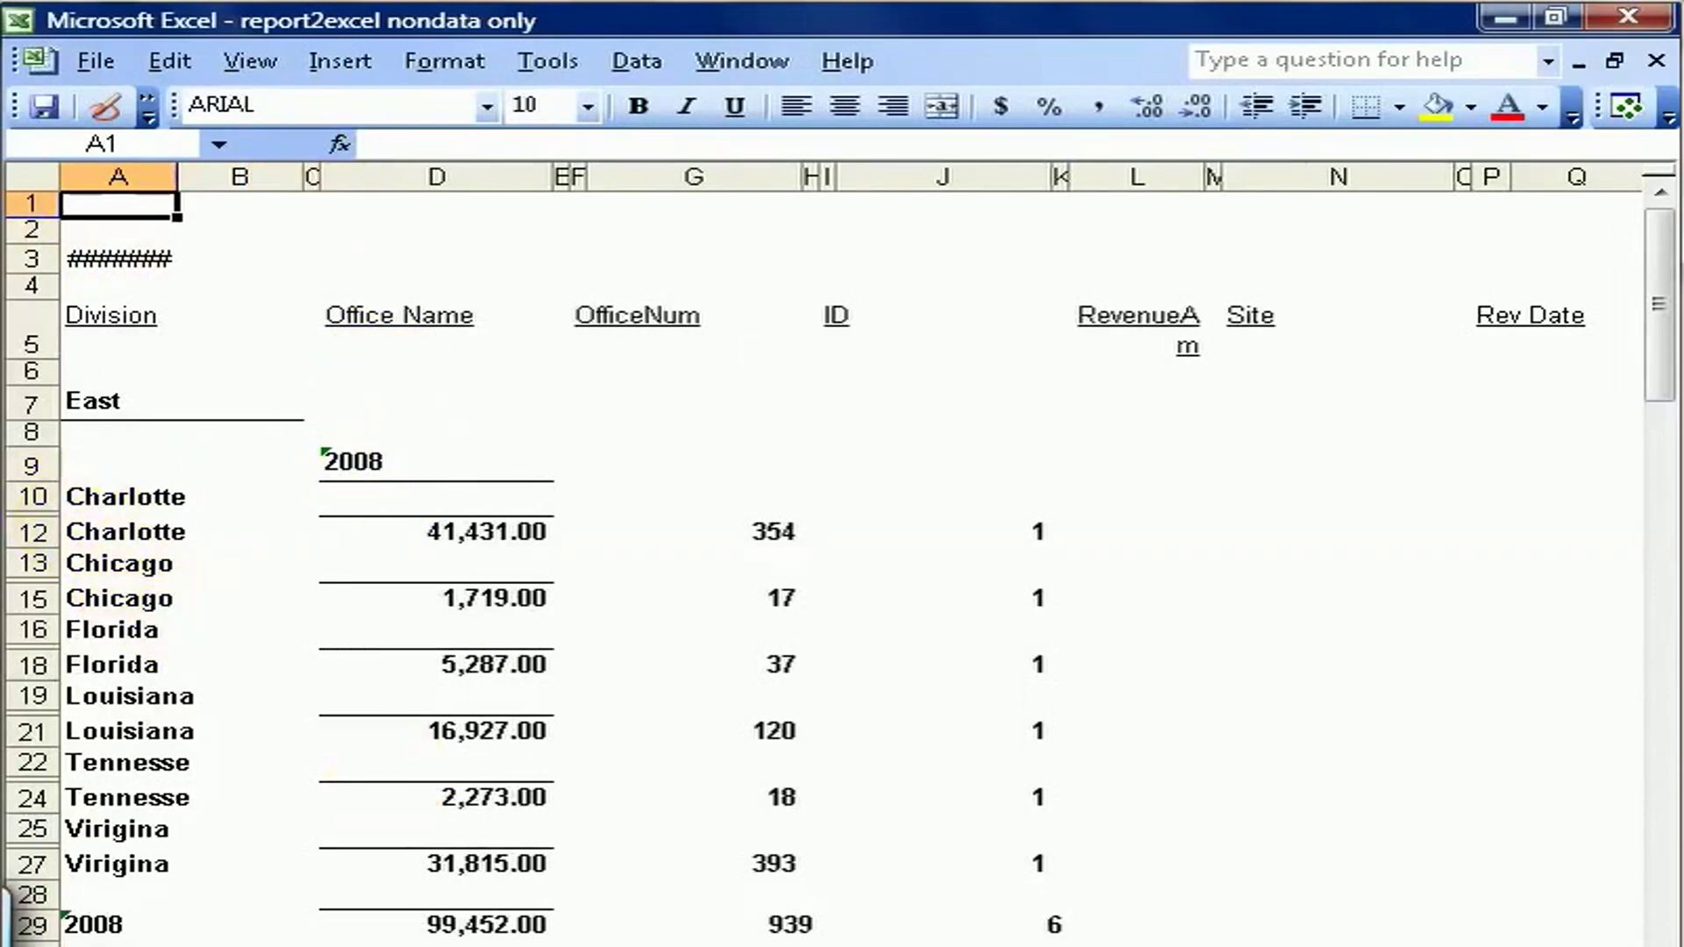
key(alt+Tab)
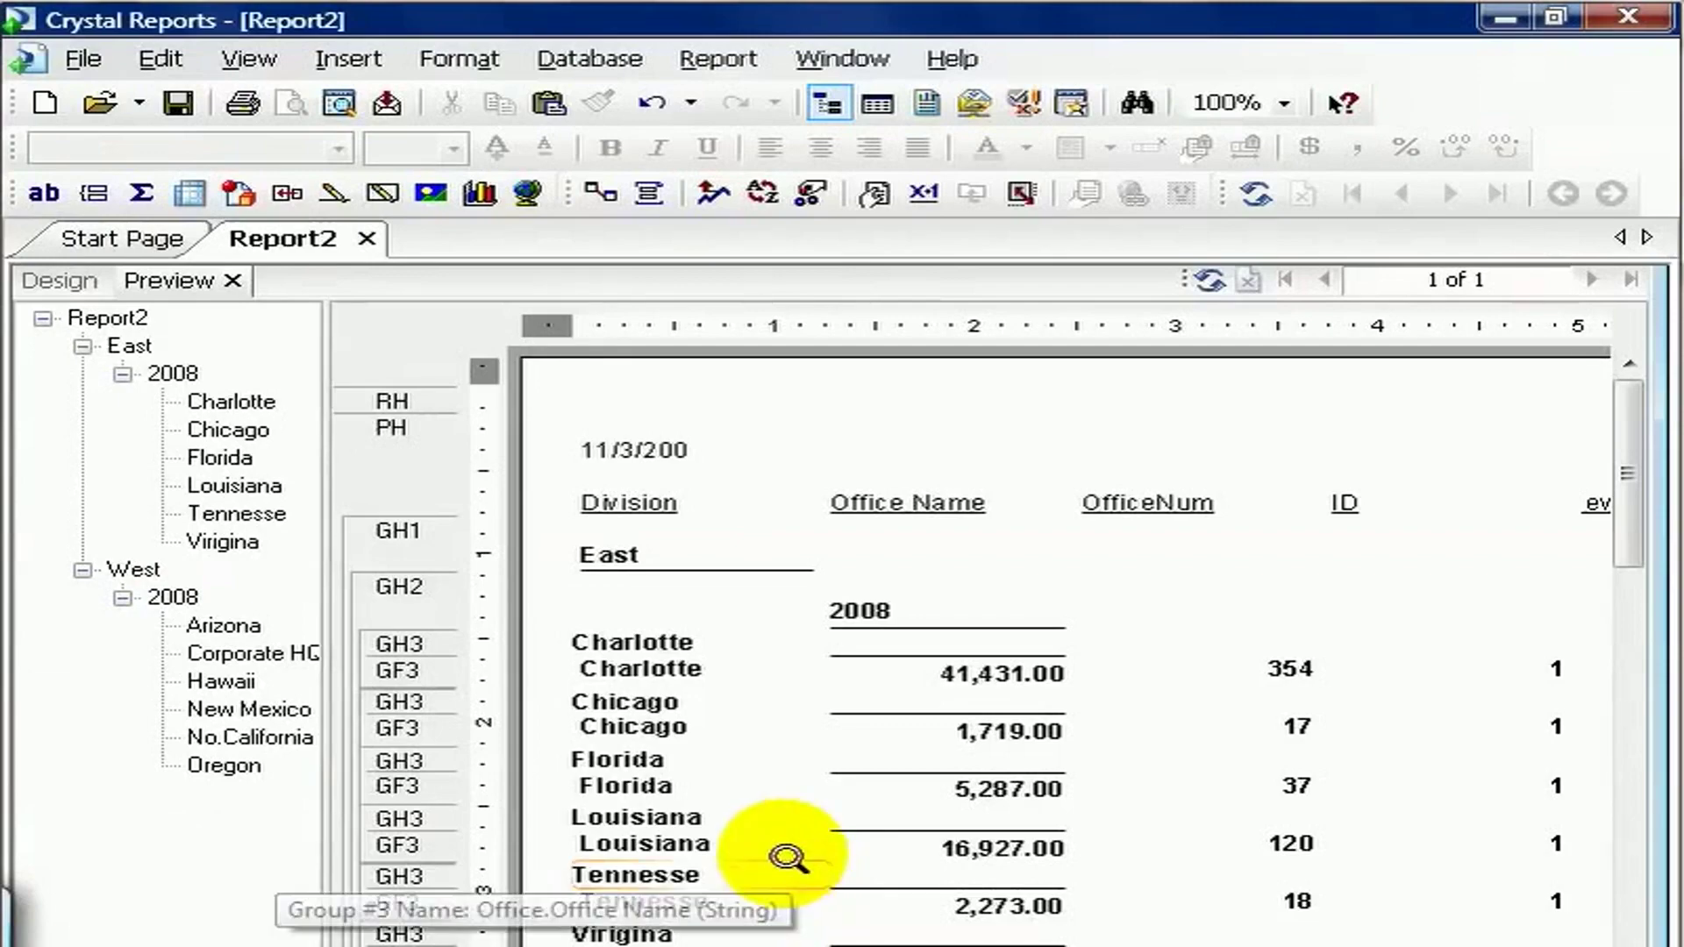
Start a new export with Excel 97-2000 Data only (XLS) to a disk file.
click(386, 103)
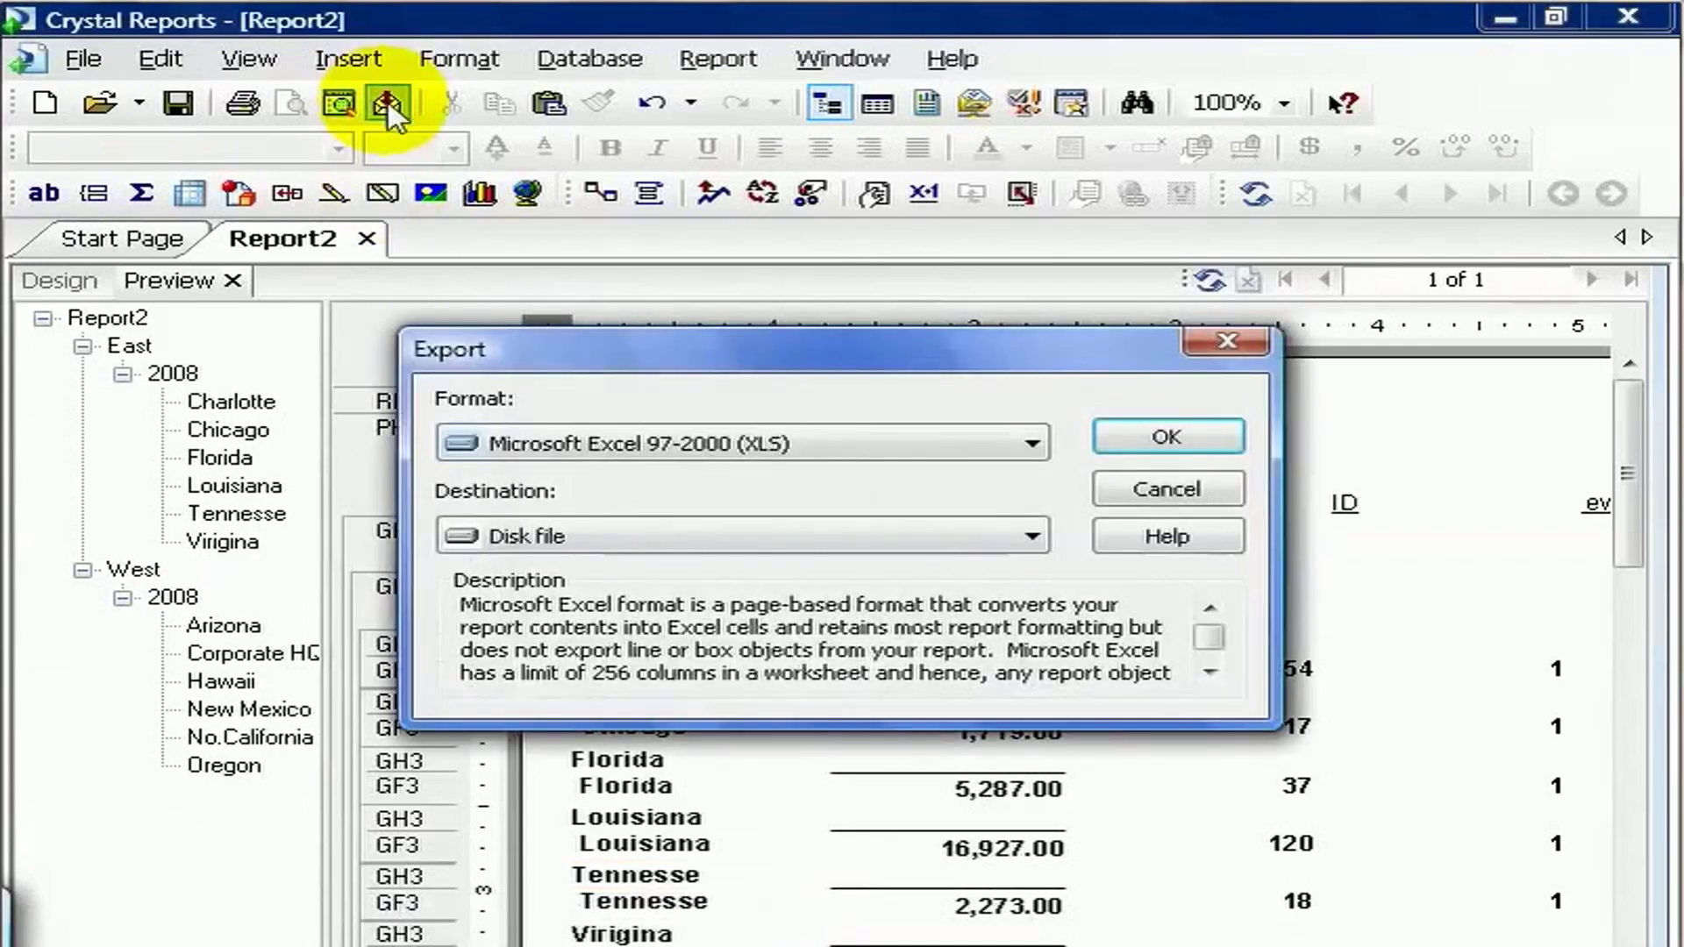
click(1034, 442)
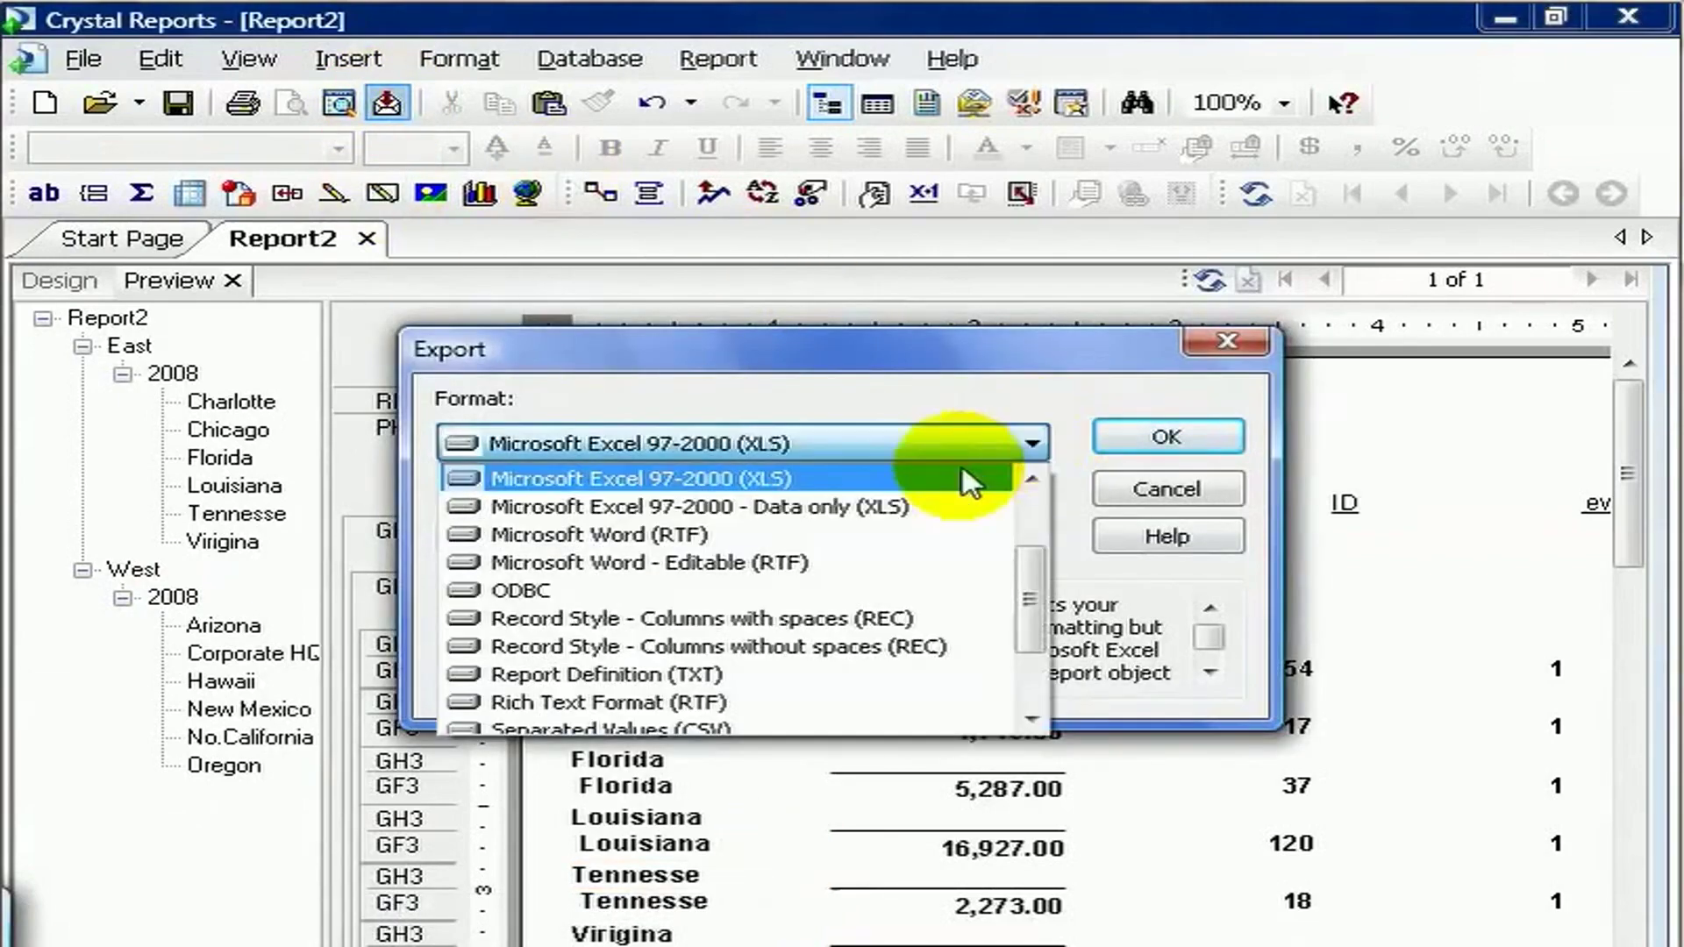
click(936, 506)
click(1149, 438)
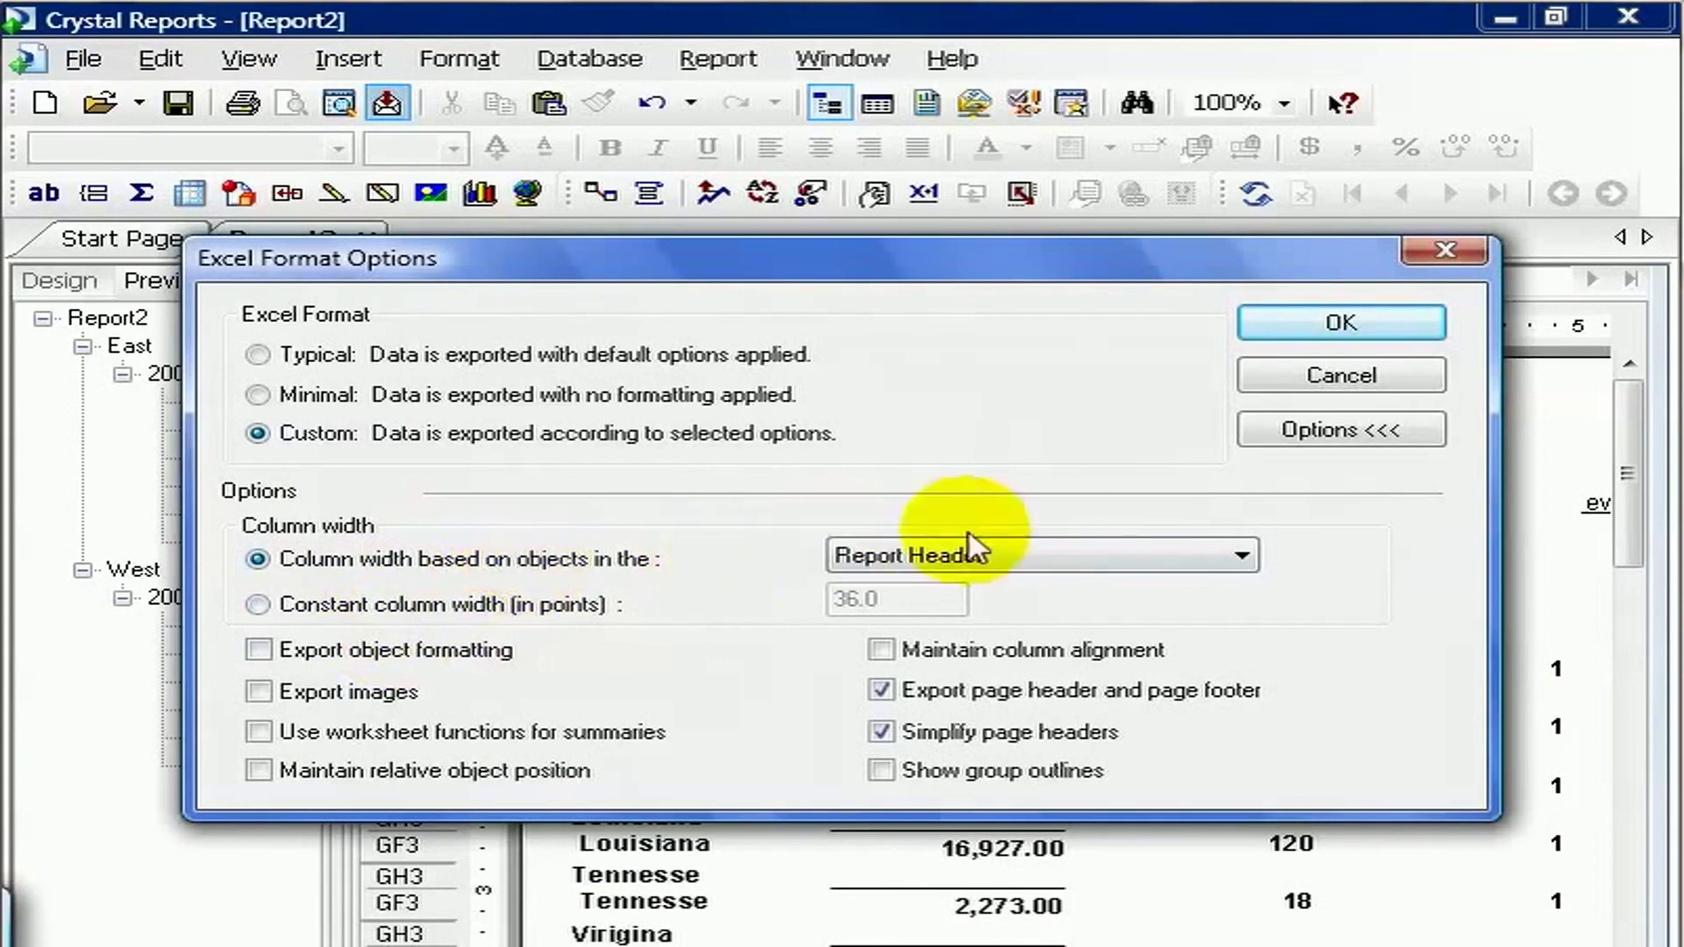
Keep Report Header column widths and save to the Desktop as 'Report2 excel data only'.
click(1240, 554)
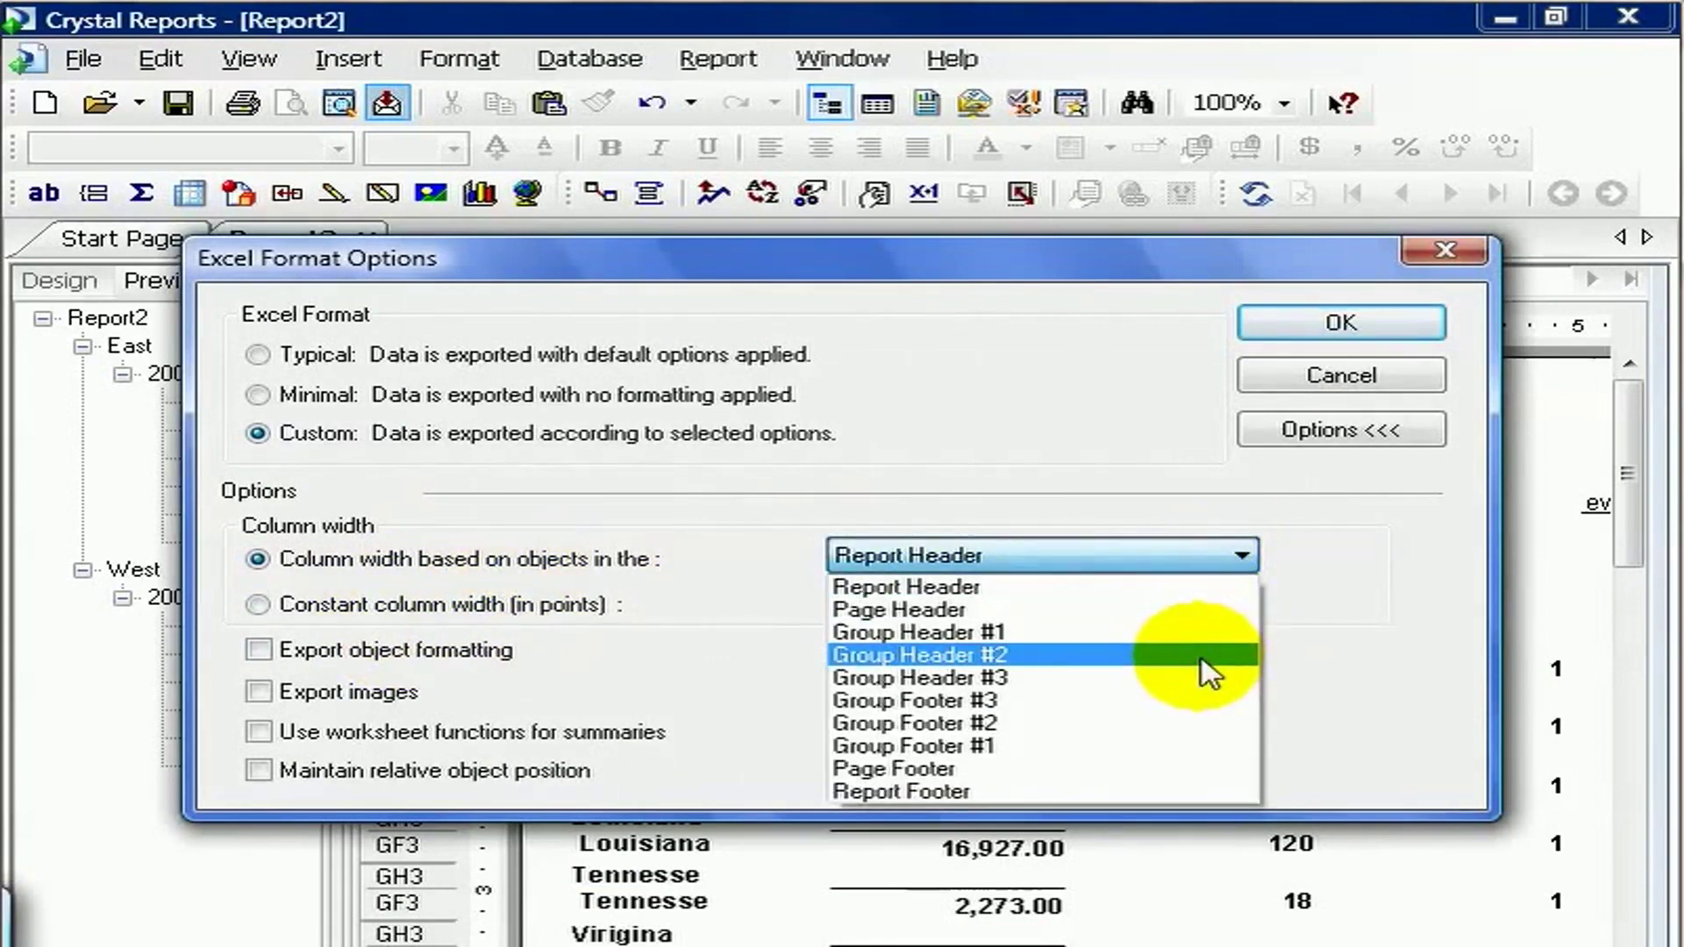
click(1245, 324)
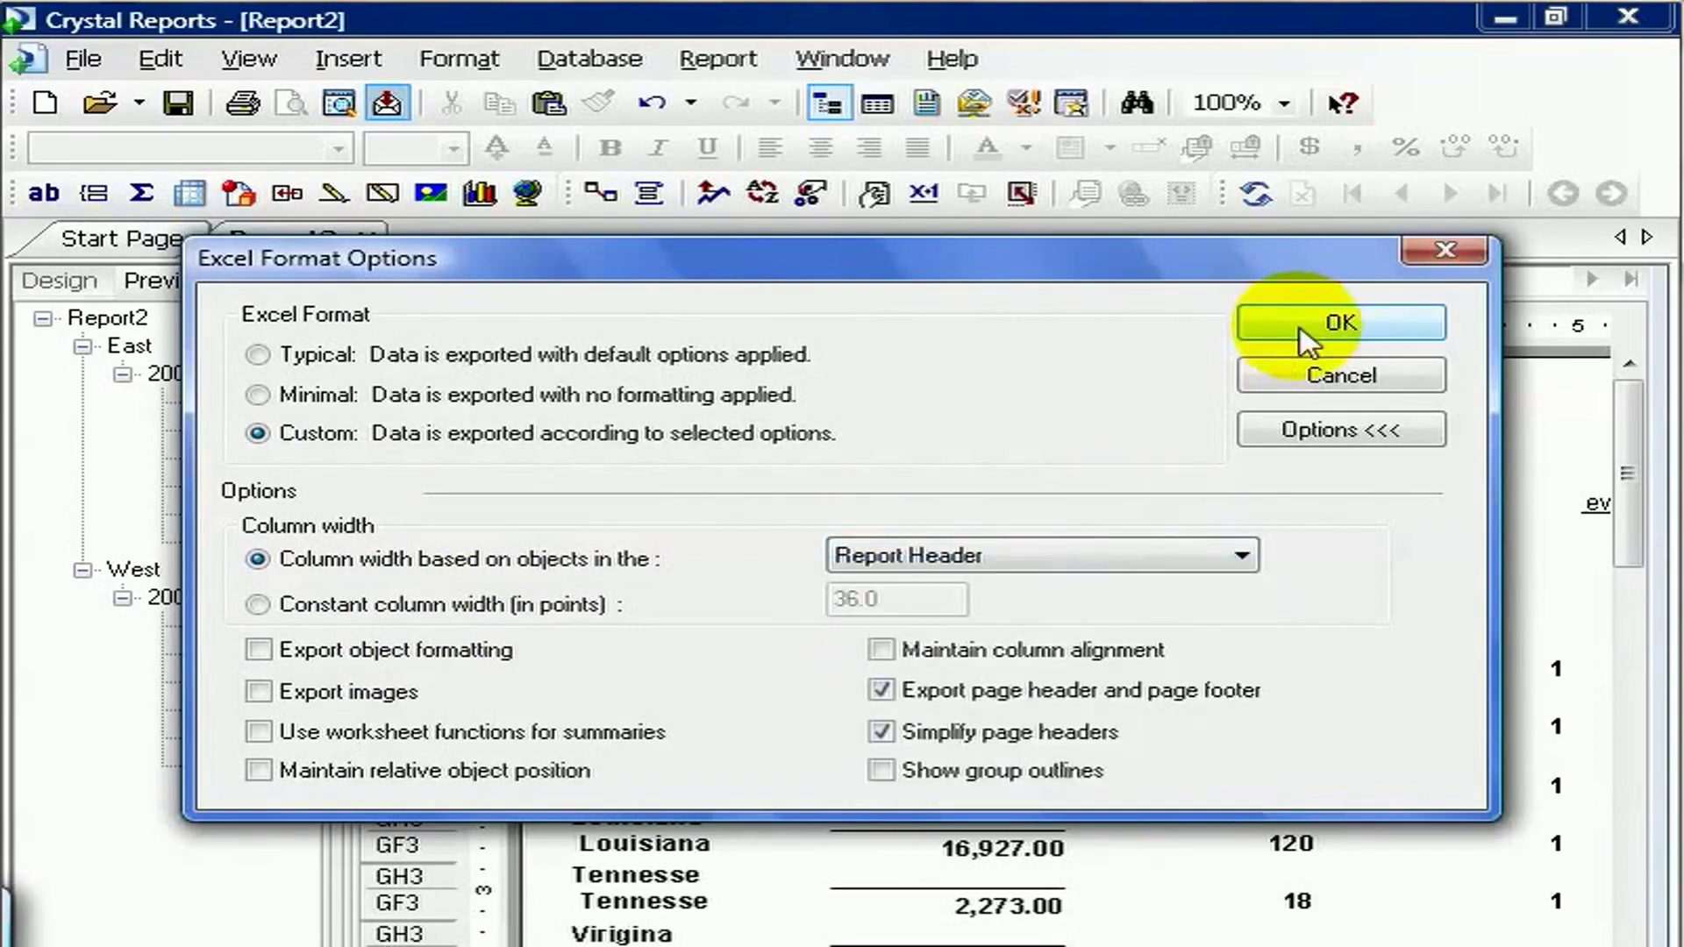
click(1306, 333)
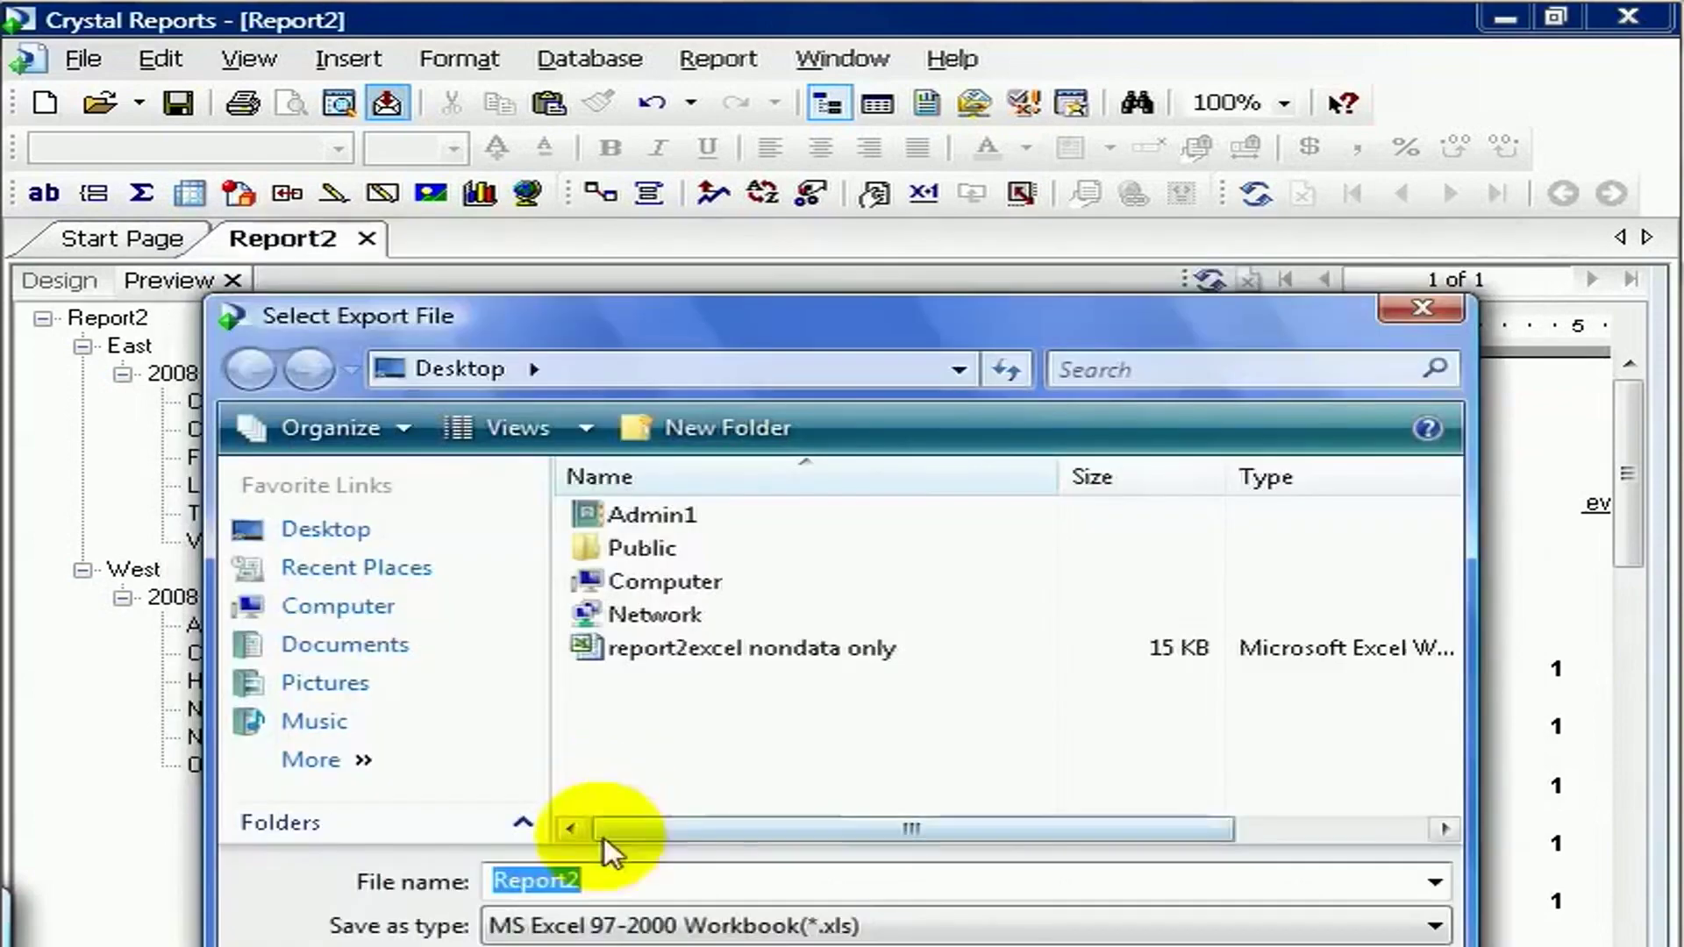
click(587, 879)
text(excel data only)
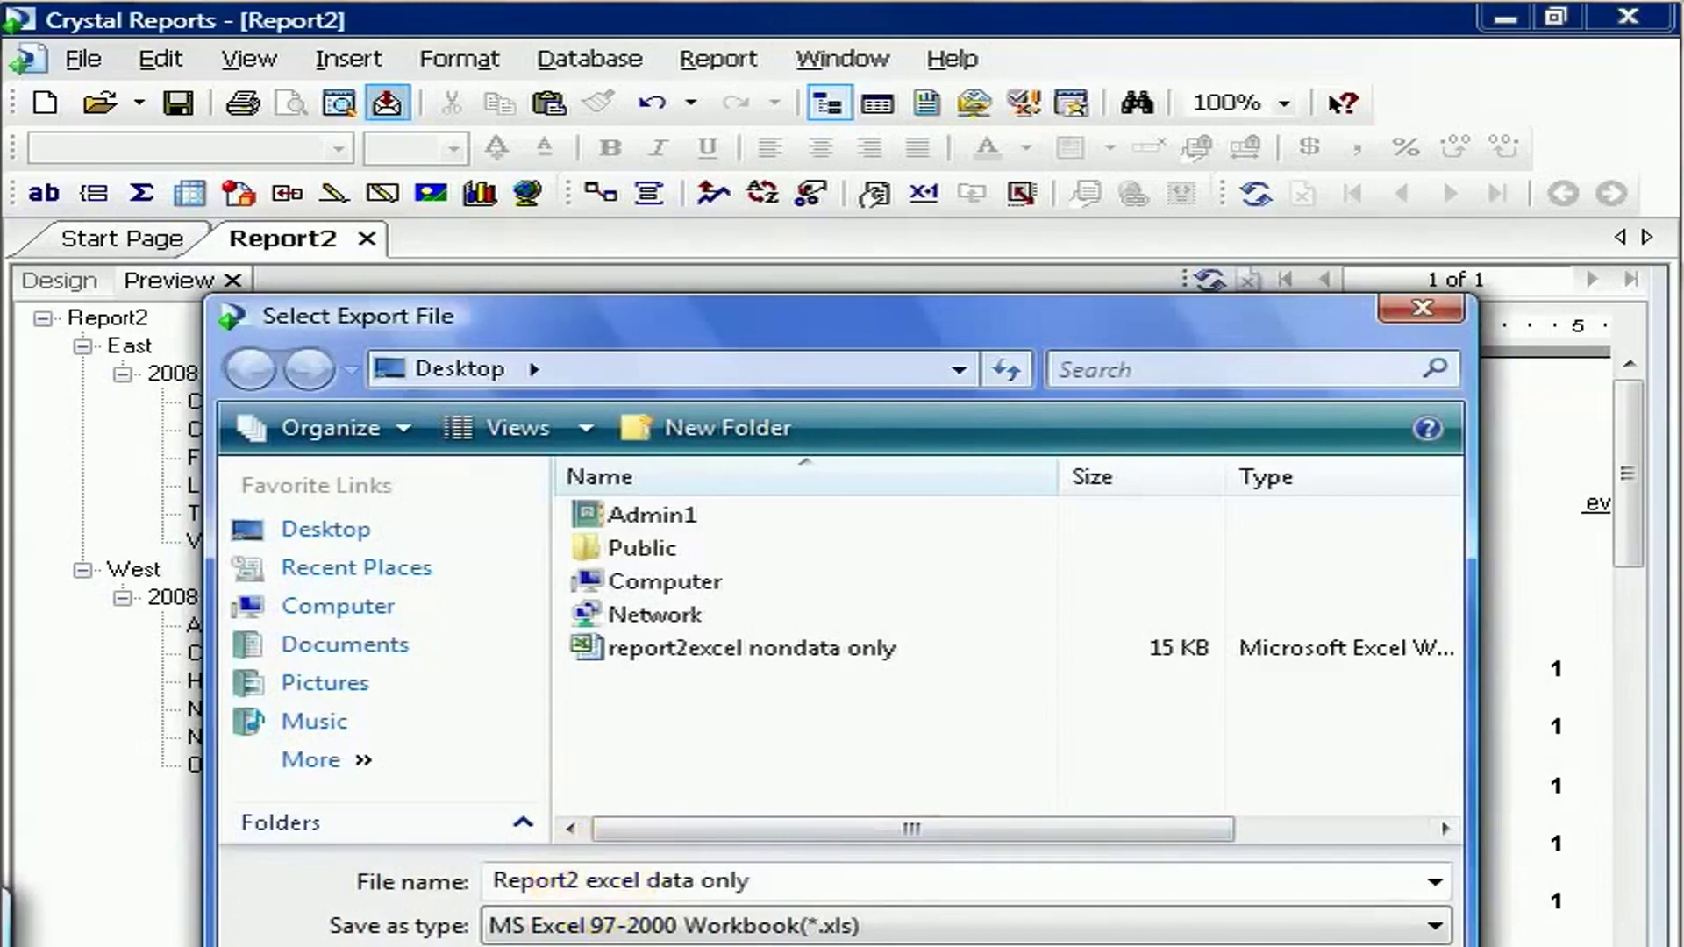
key(Return)
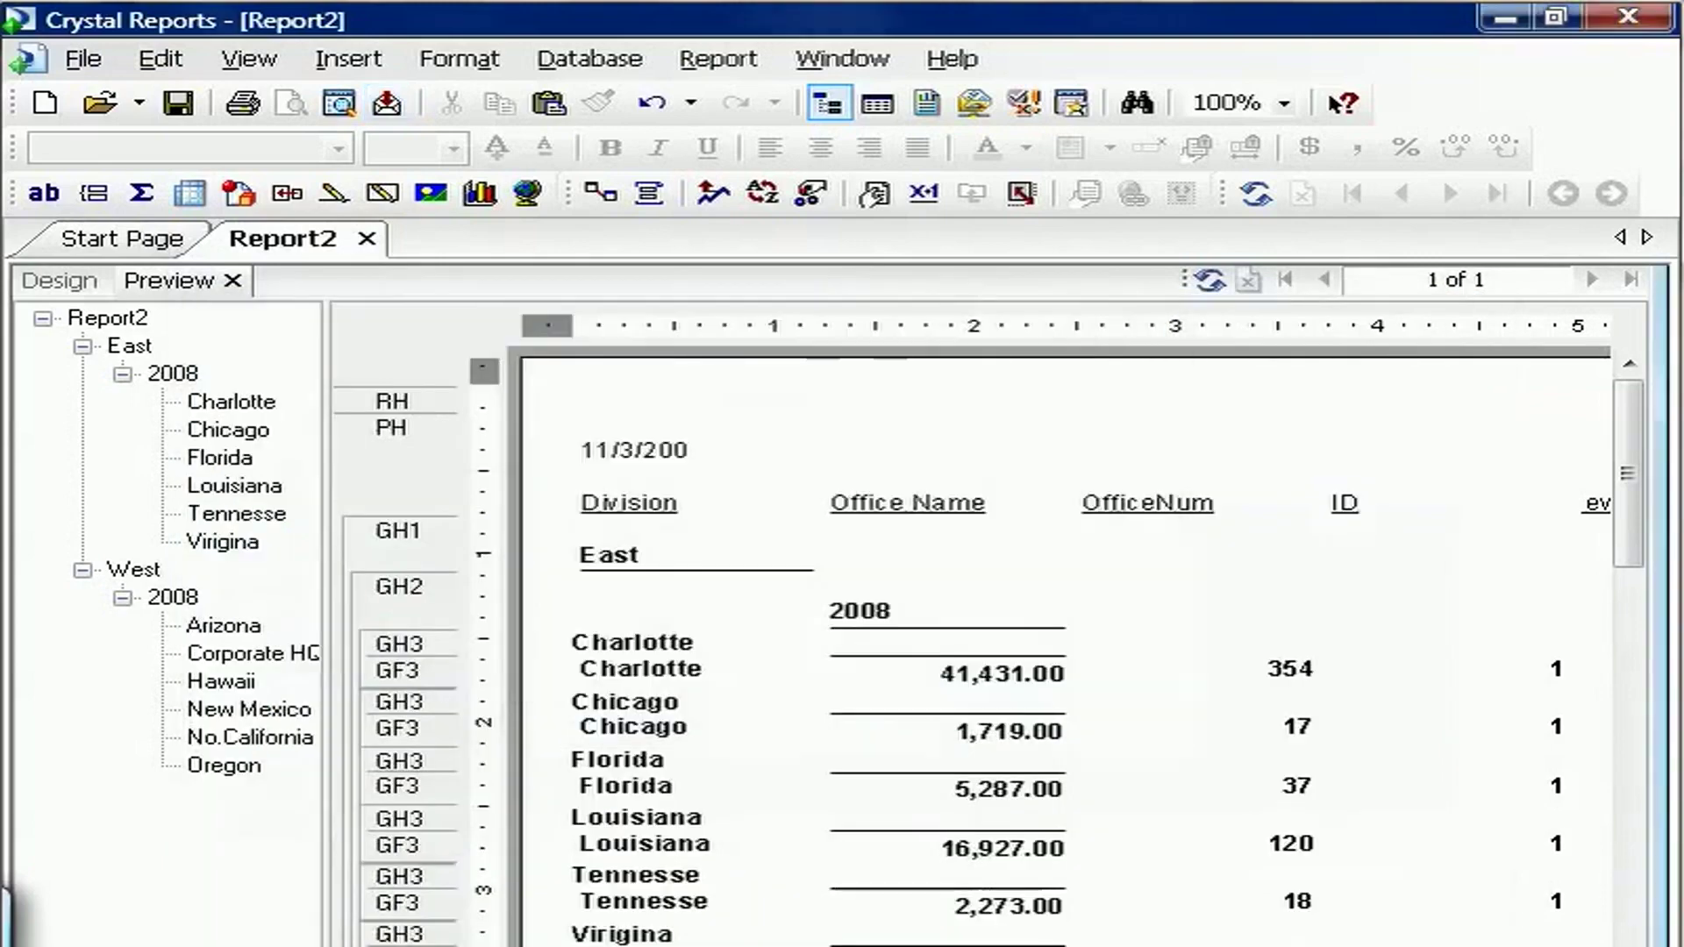
Open the data-only workbook, autofit columns A and B, then reopen Report2's Export dialog.
click(1505, 18)
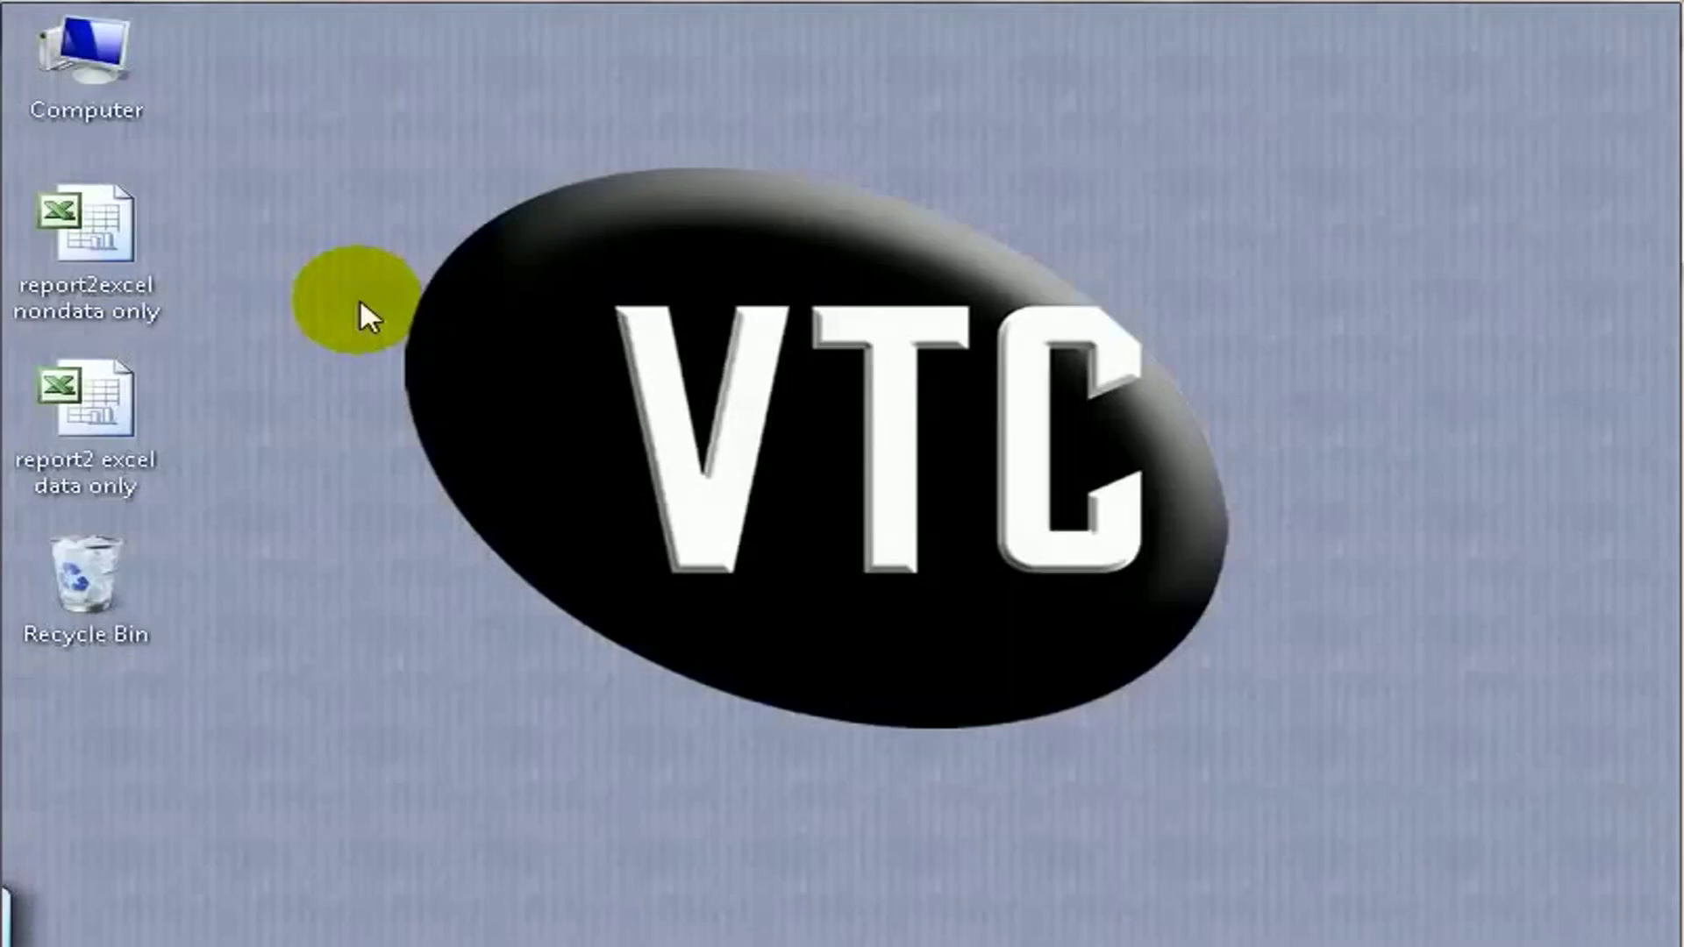
double_click(71, 404)
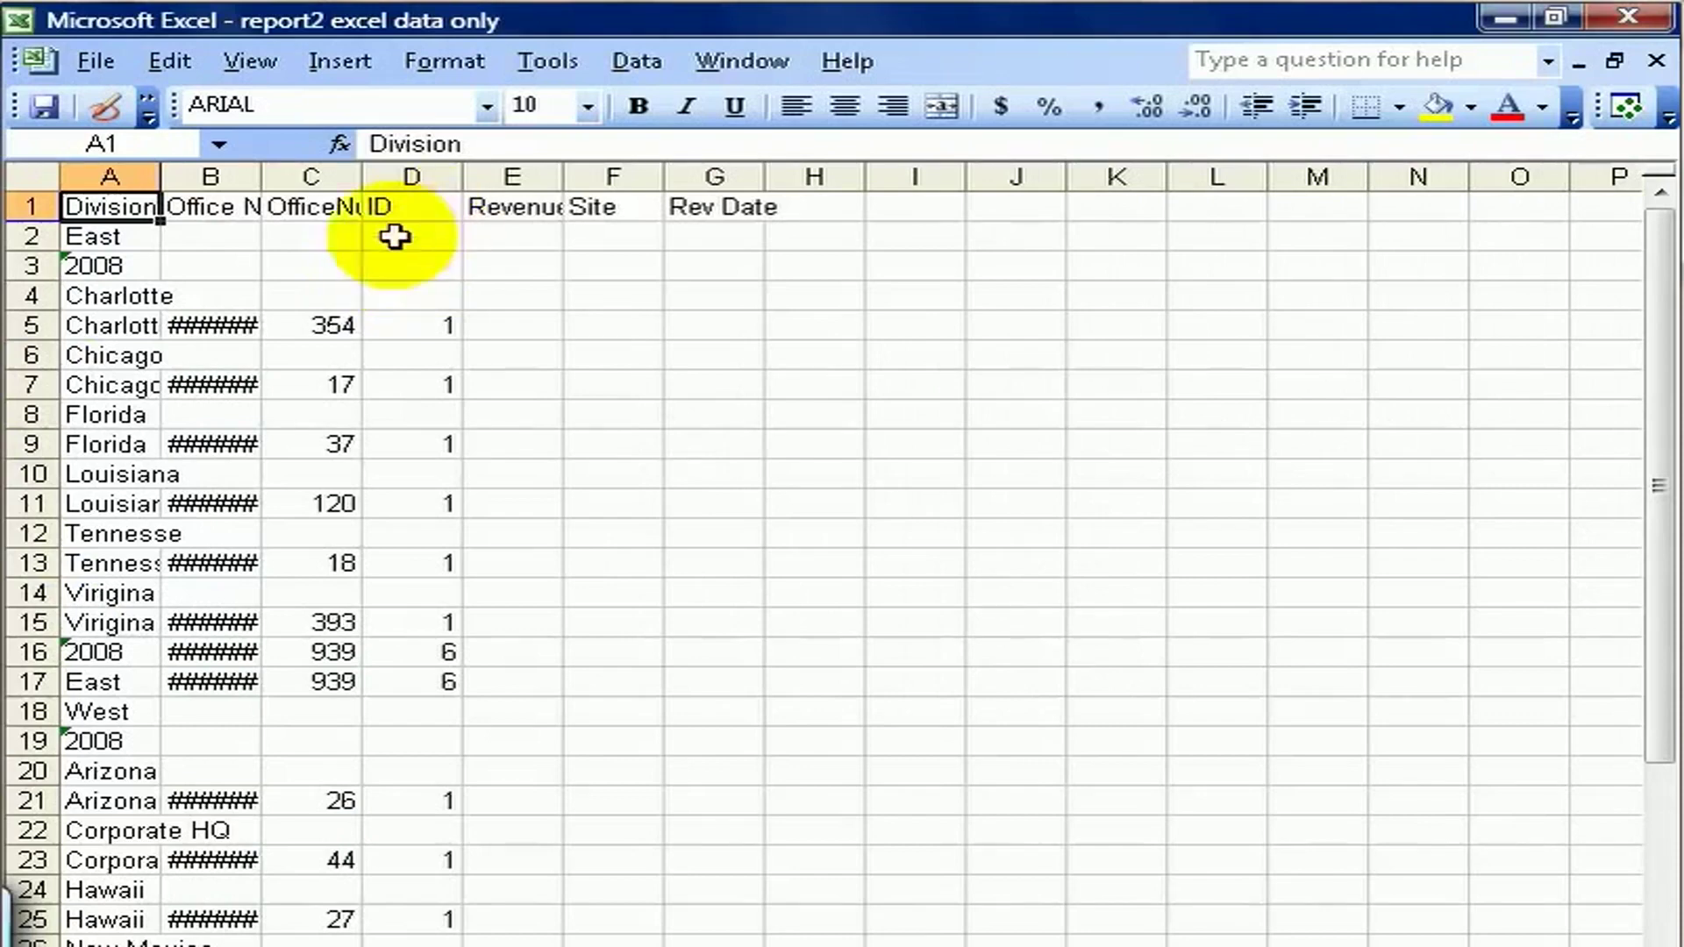
double_click(161, 177)
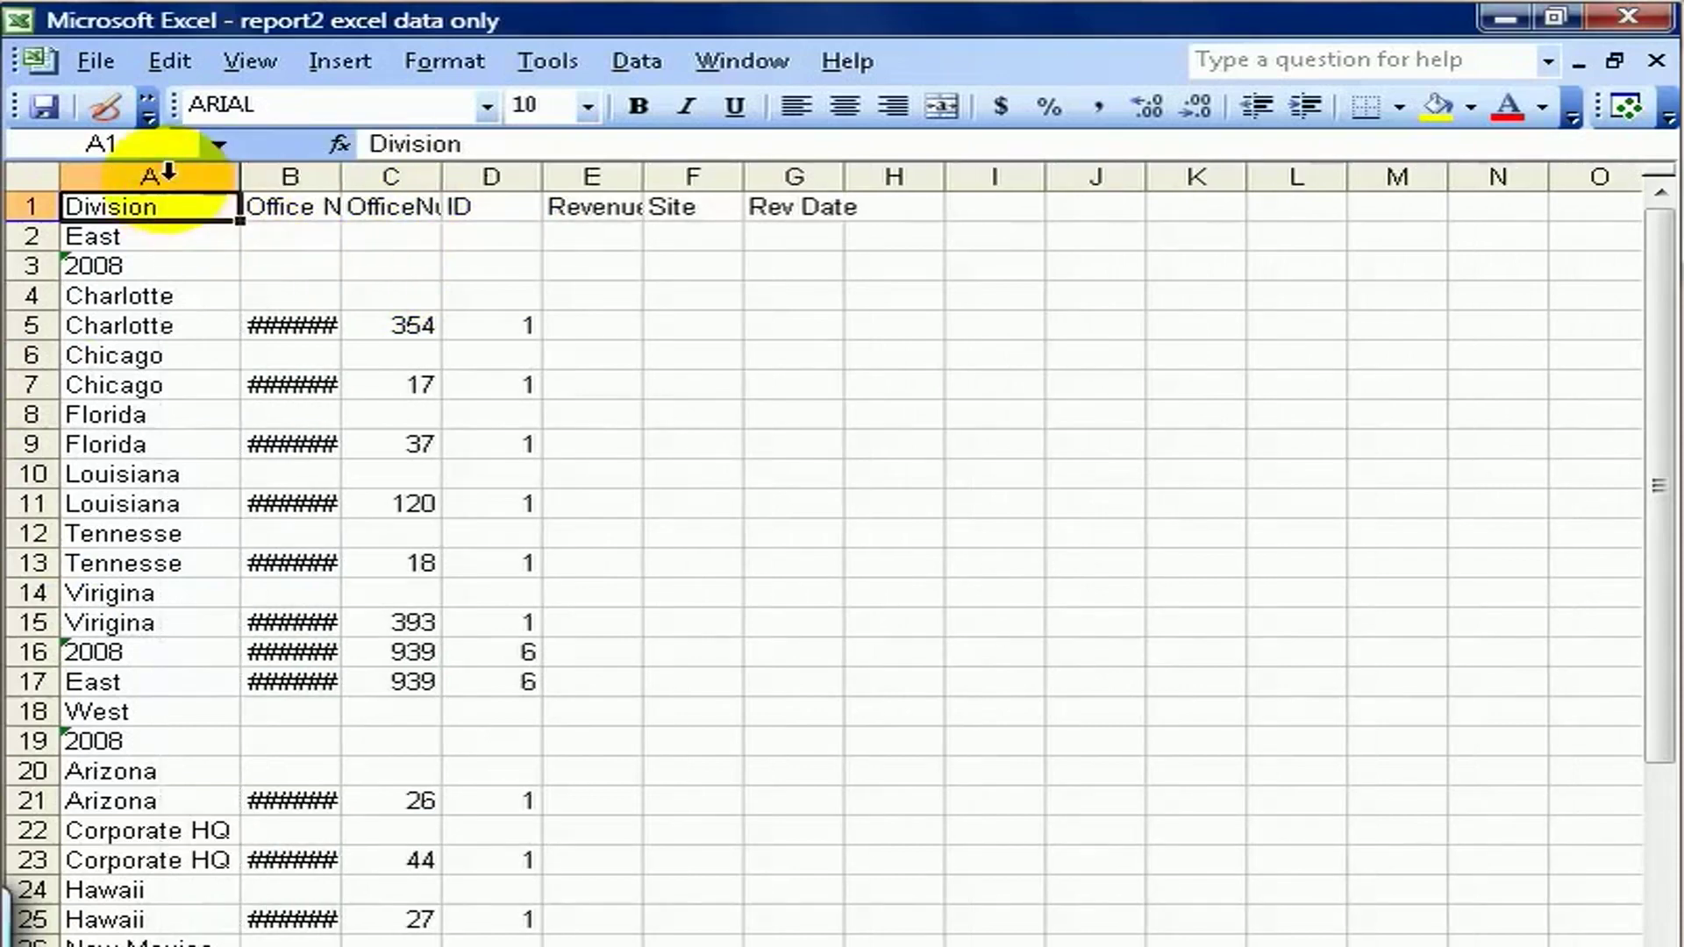
double_click(342, 177)
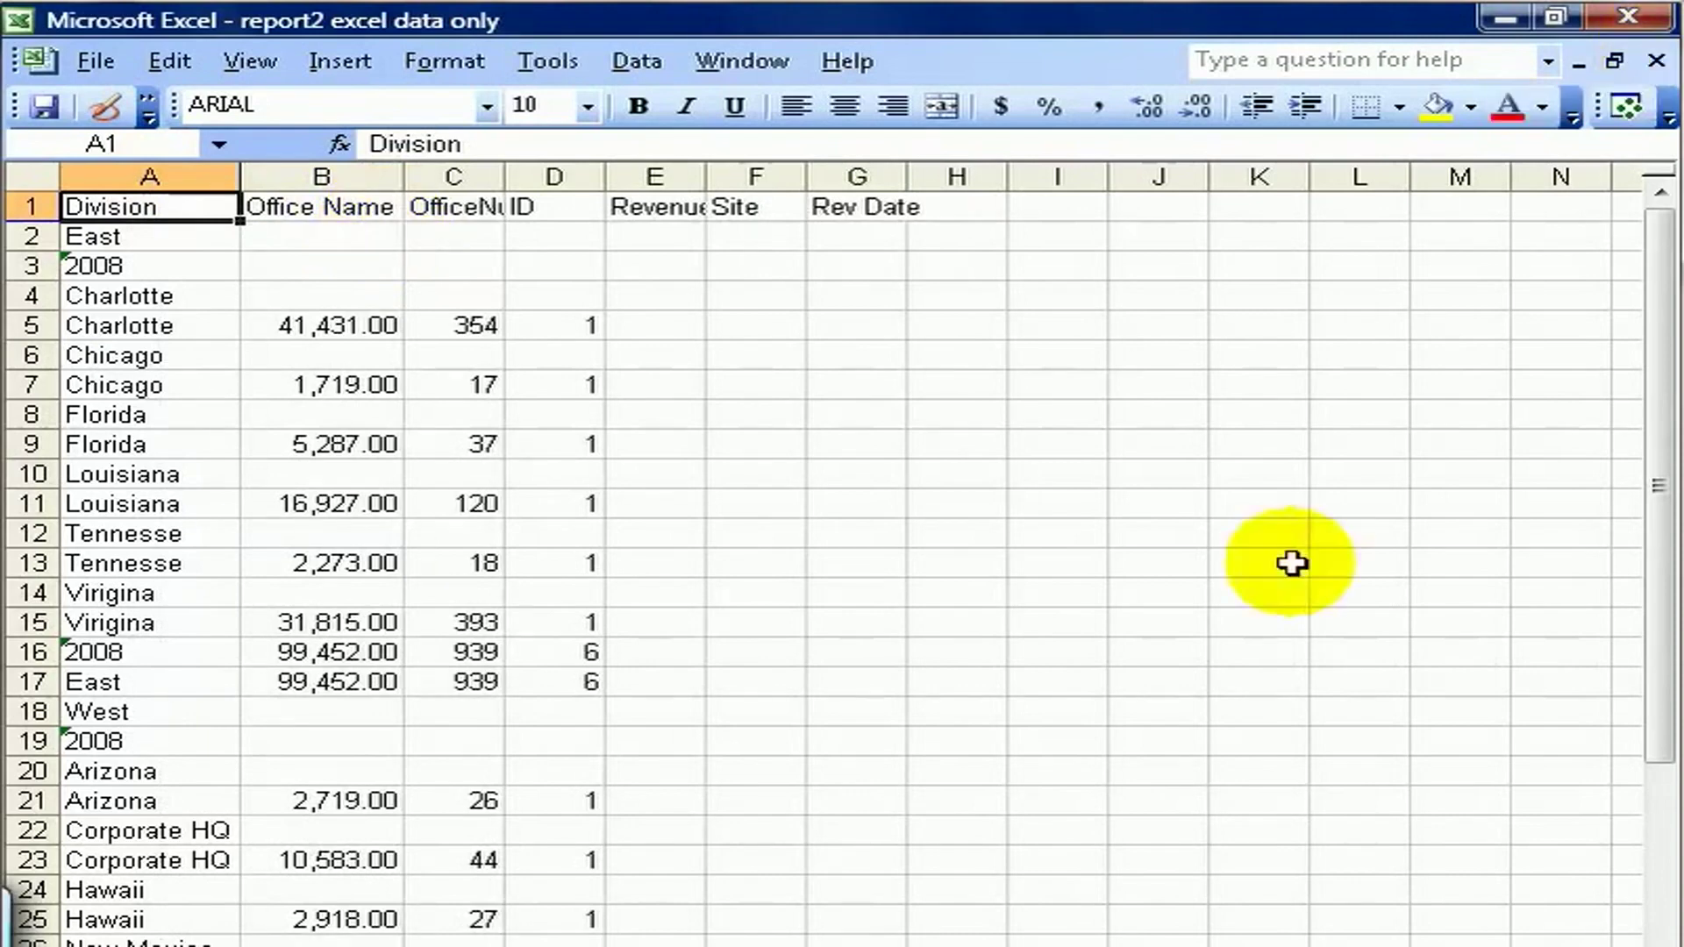
key(alt+Tab)
click(386, 103)
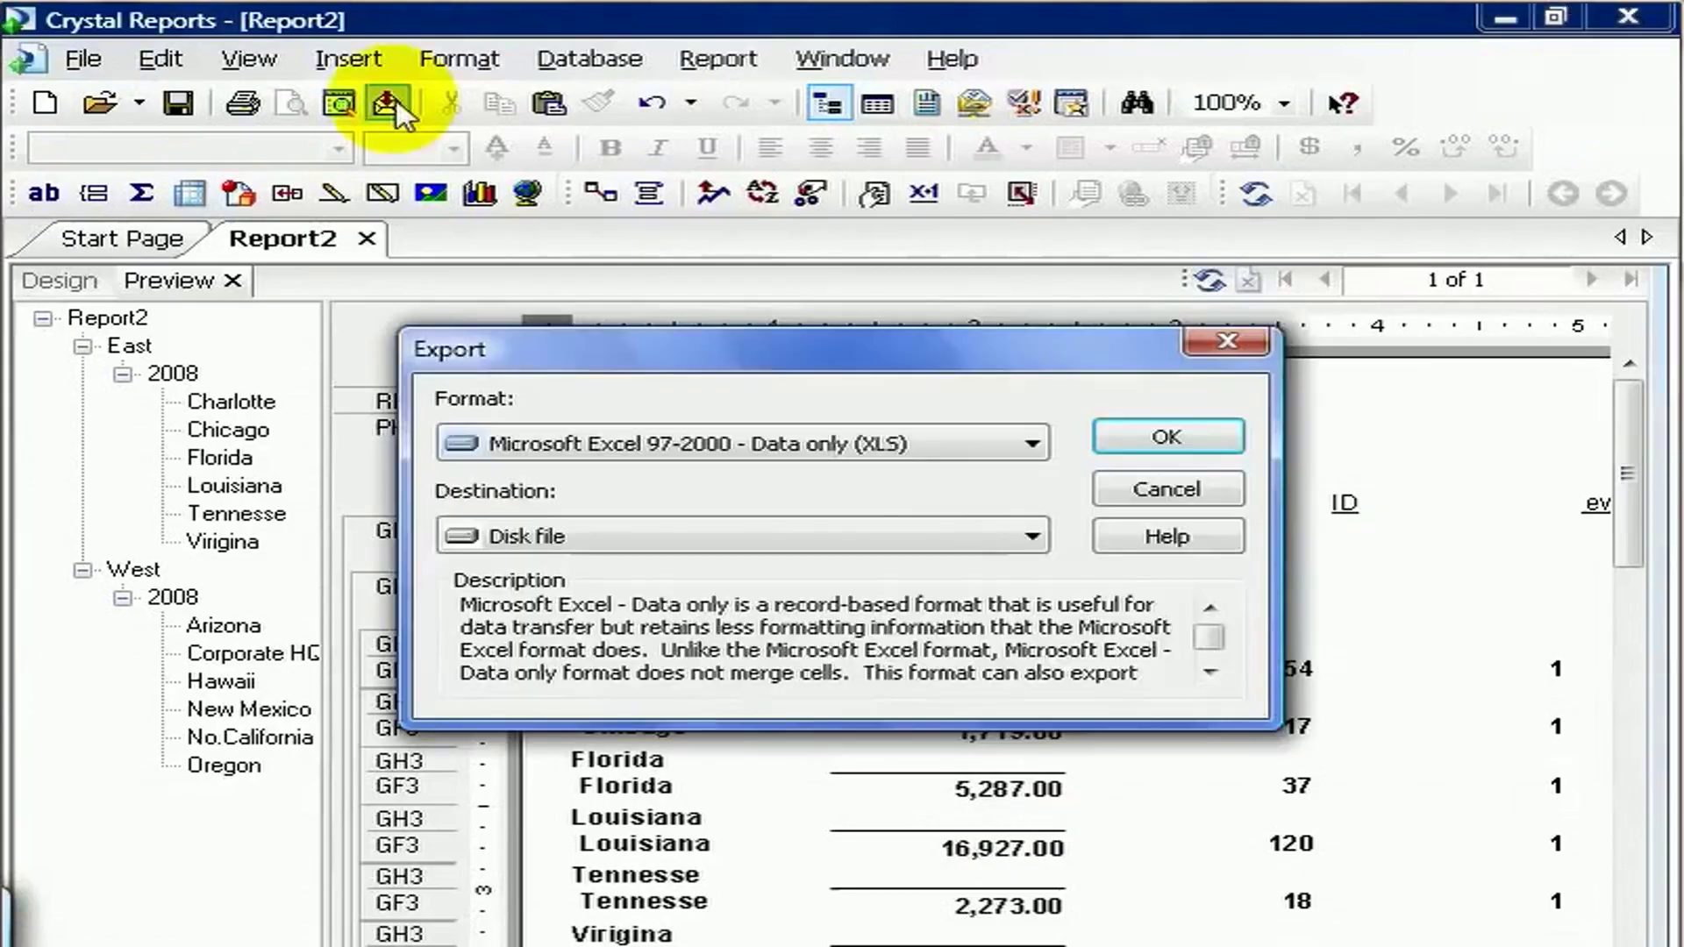
Export all pages as Microsoft Word (RTF) to the Desktop, naming the file 'Report2doc'.
click(1032, 443)
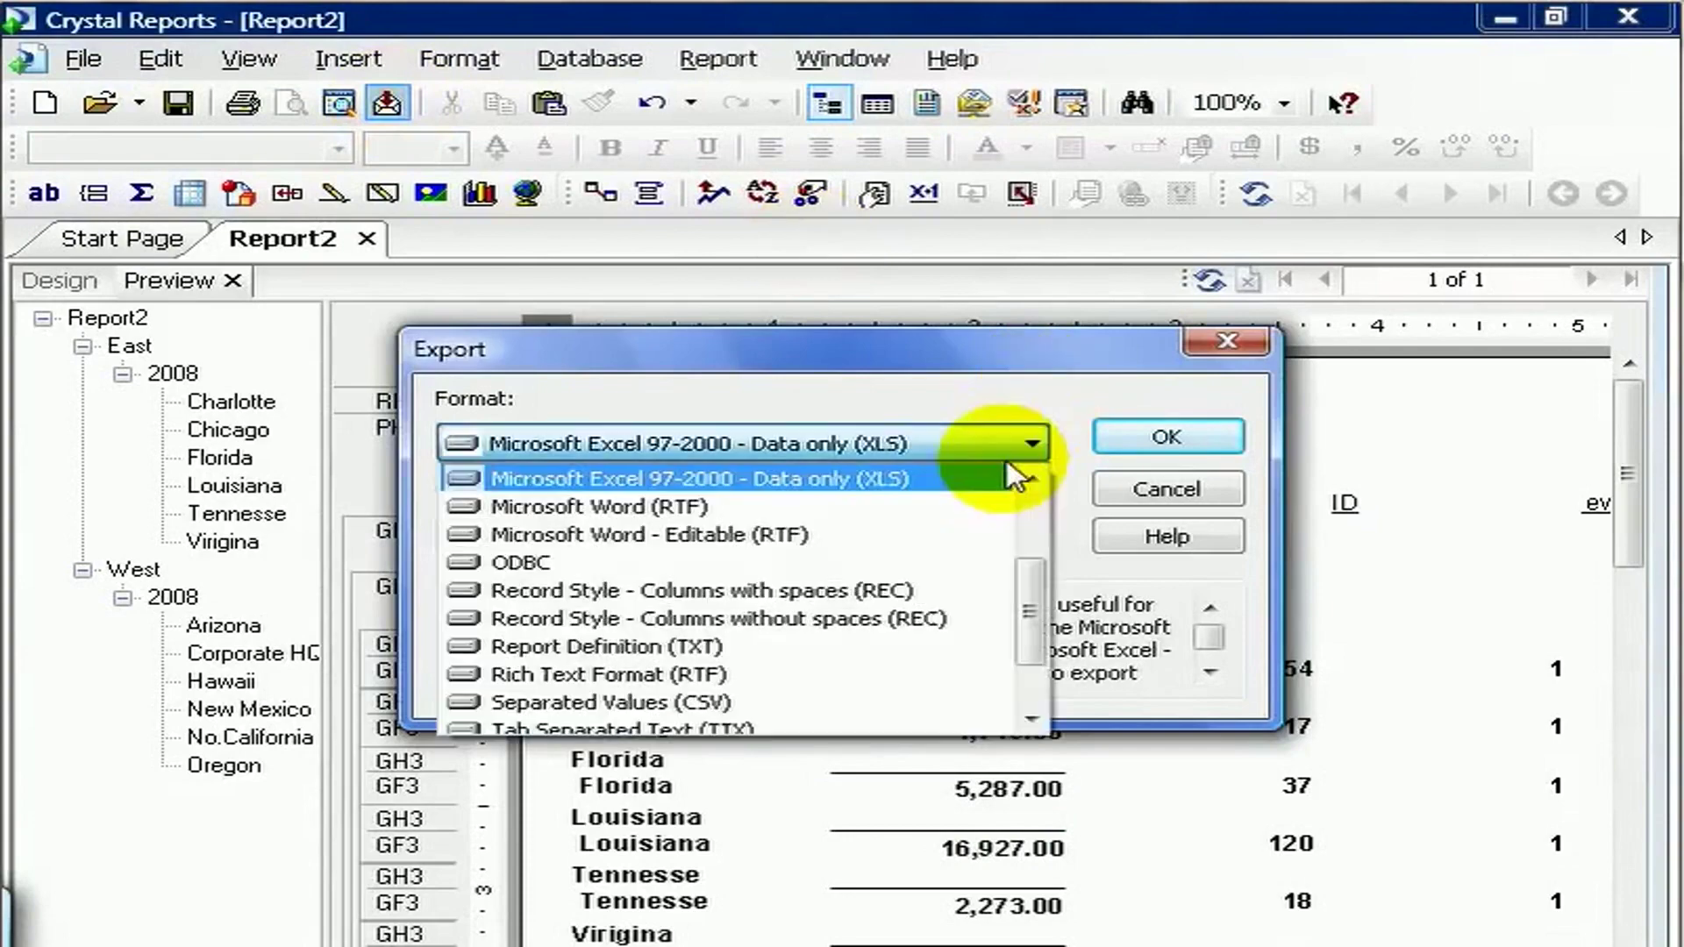
click(908, 507)
click(1169, 443)
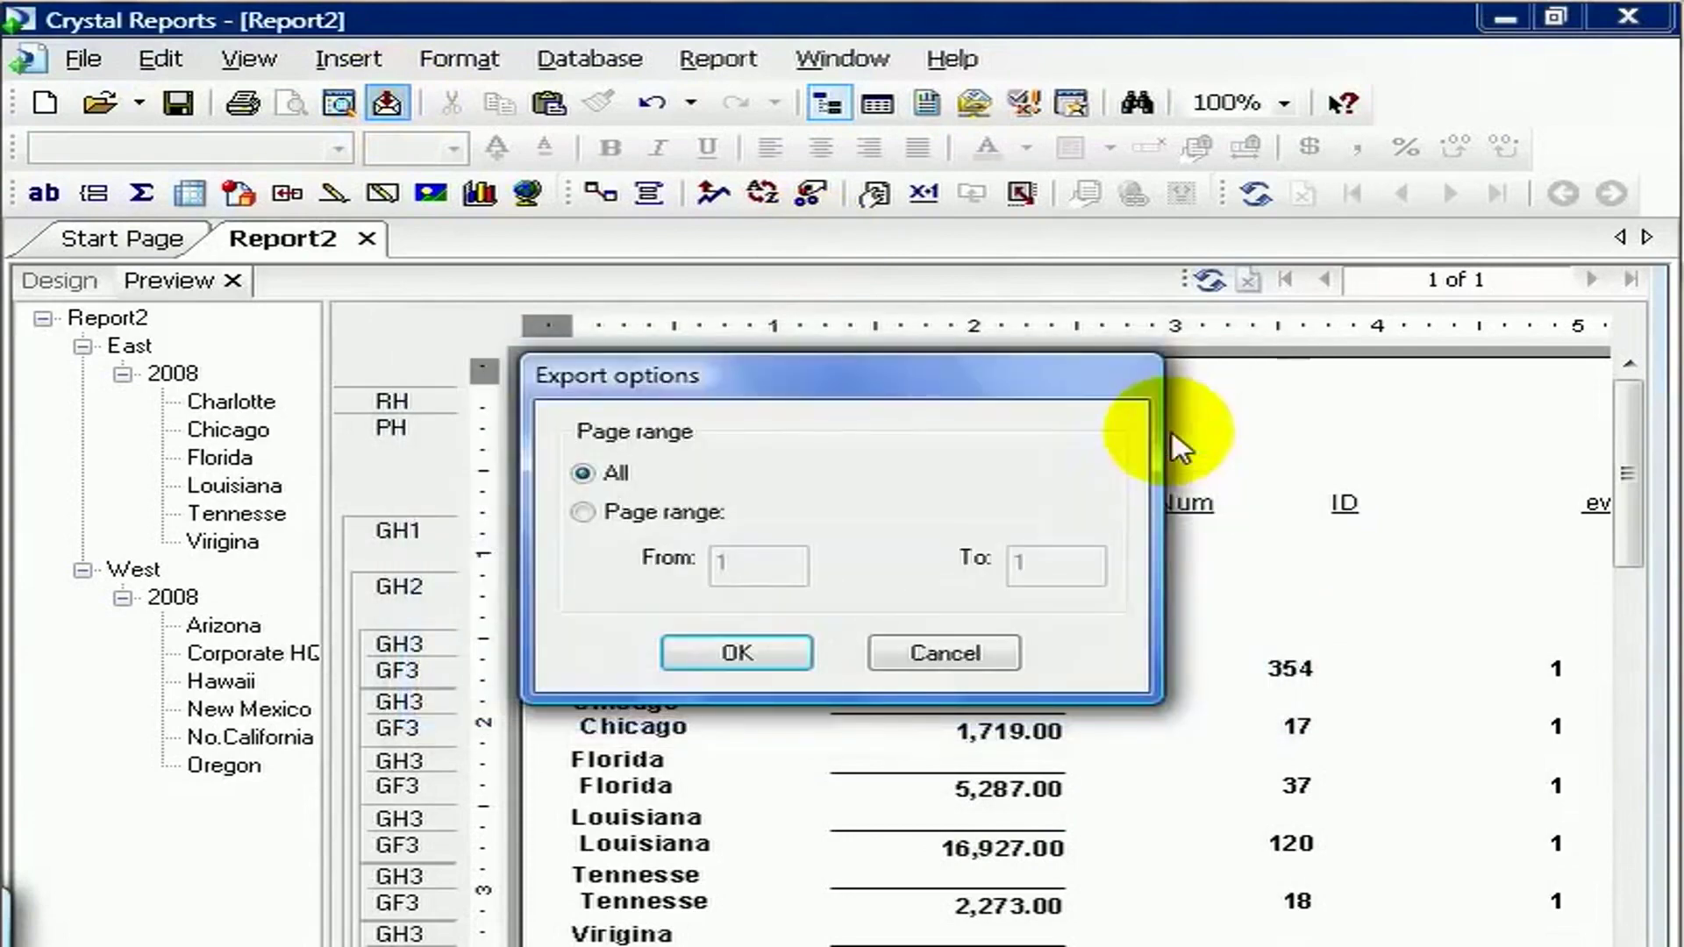
click(759, 651)
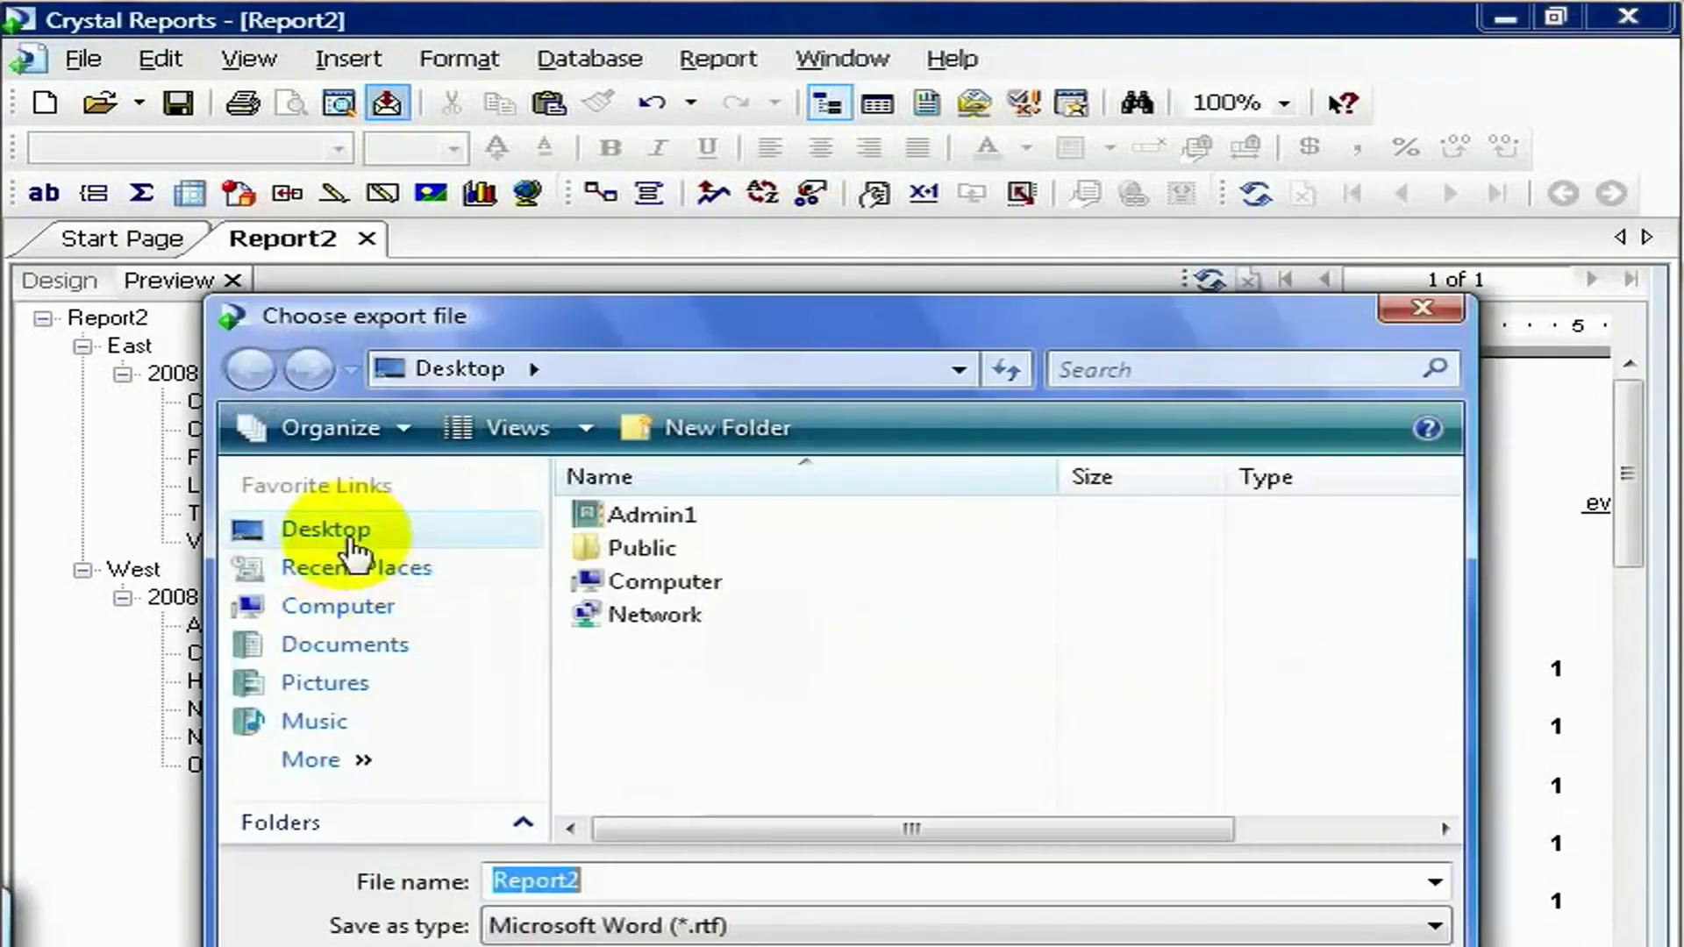
click(346, 528)
click(605, 880)
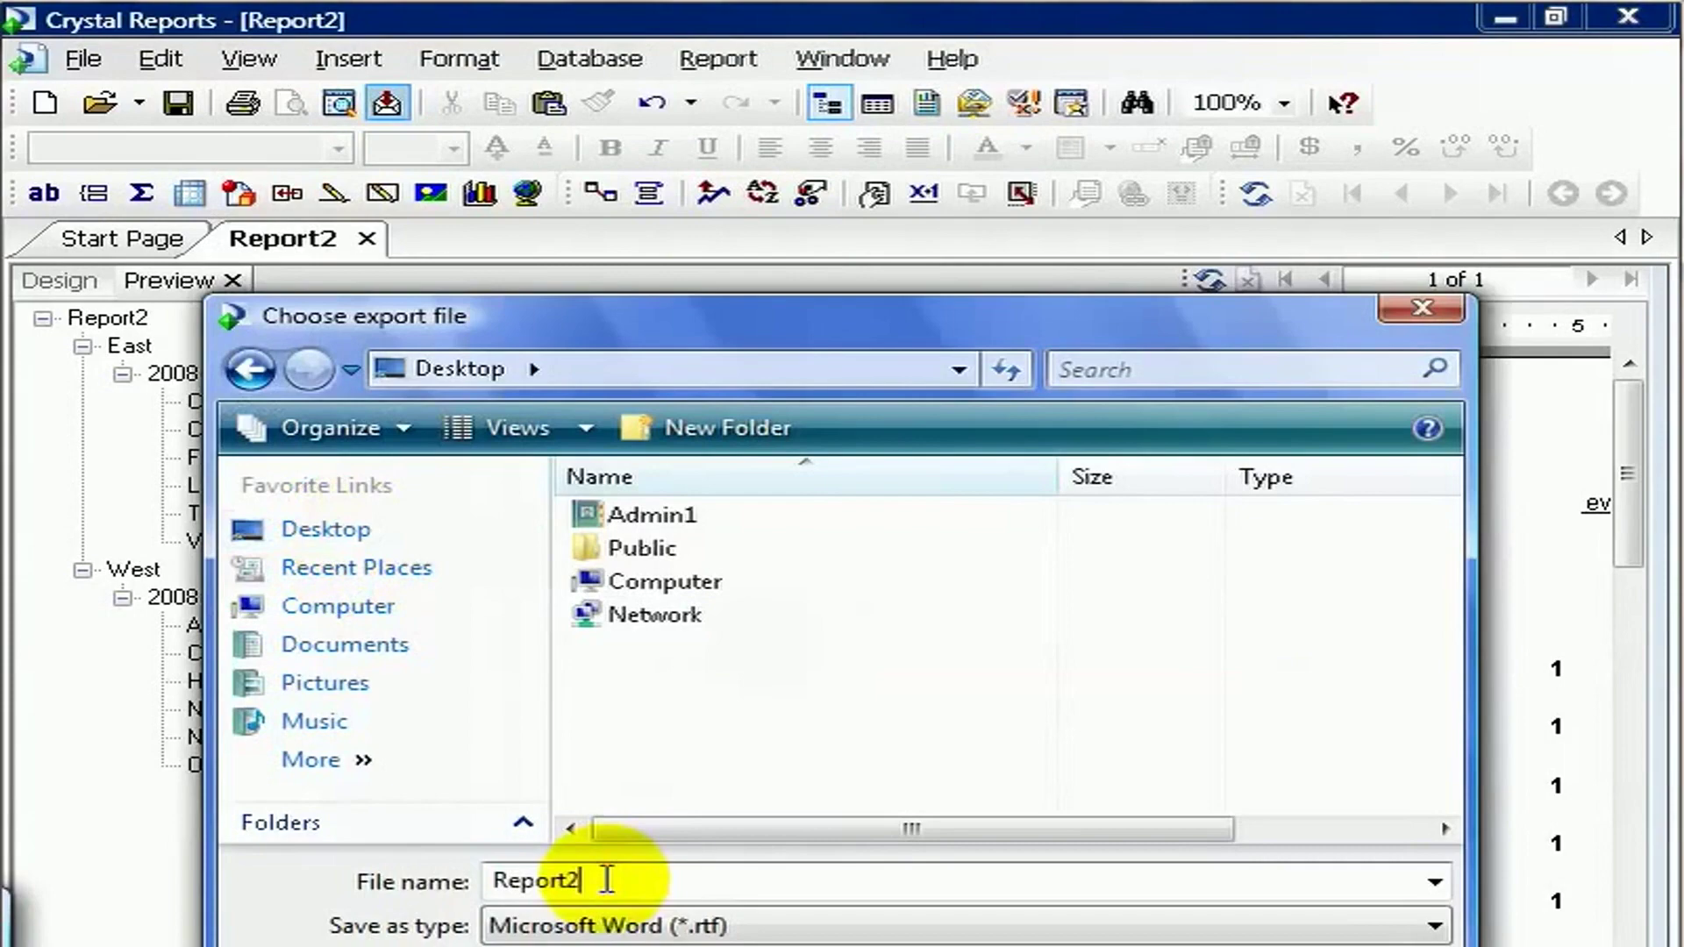
text(doc)
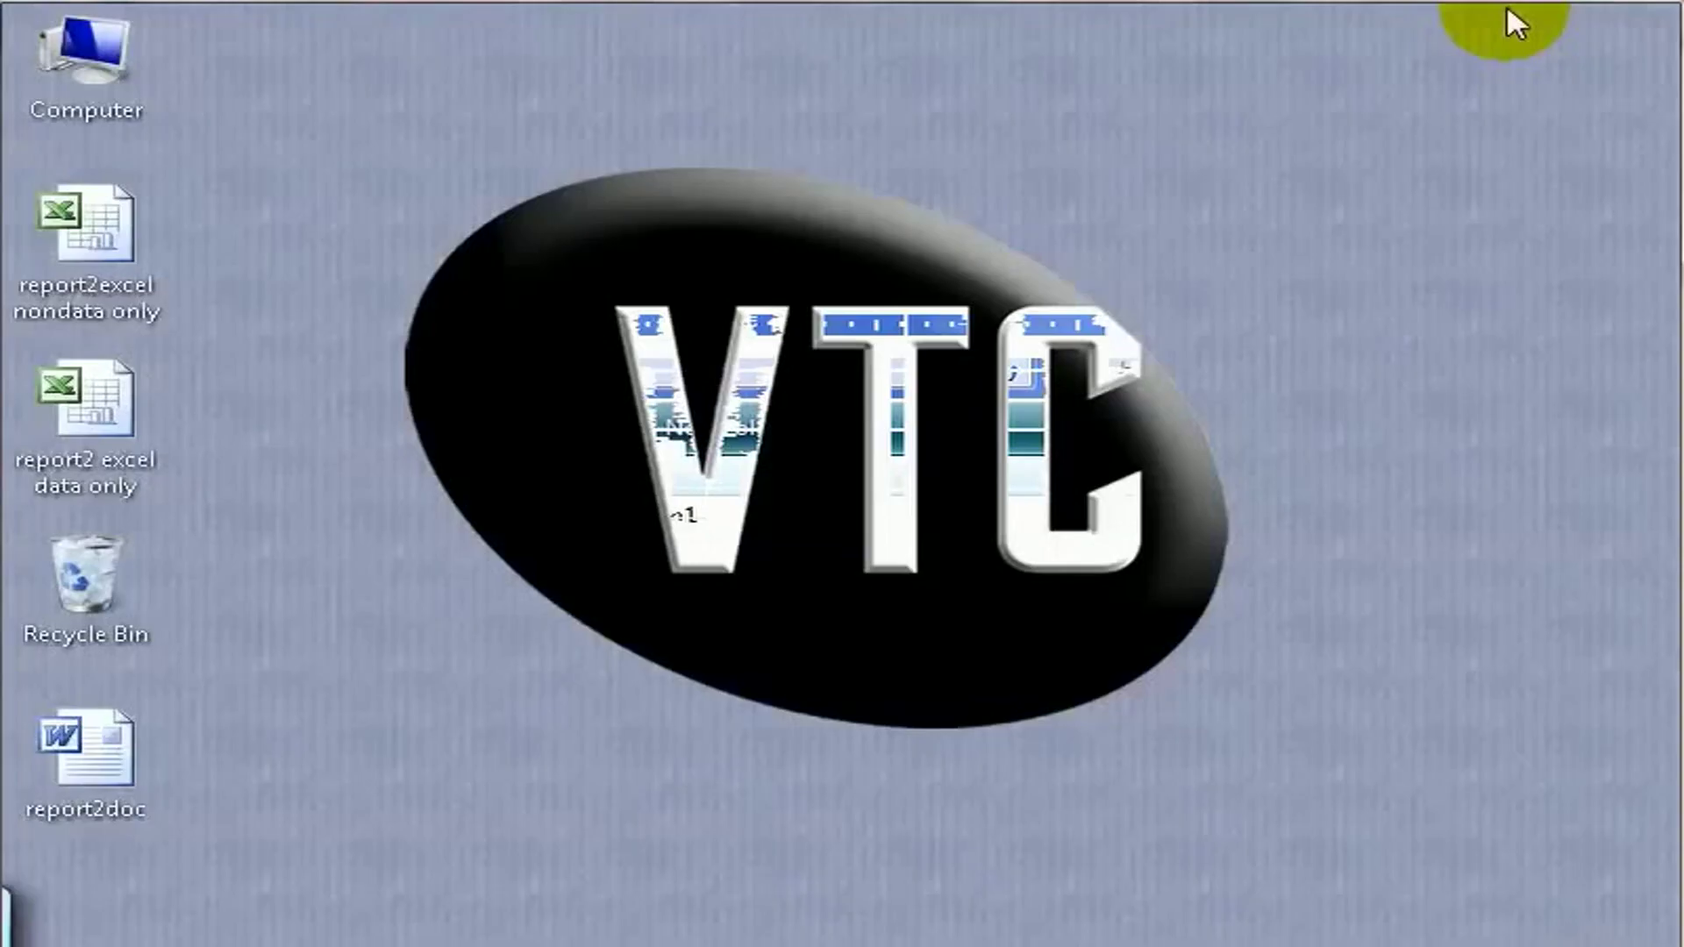
Open report2doc in Word to review it, then close the document and Word.
double_click(103, 739)
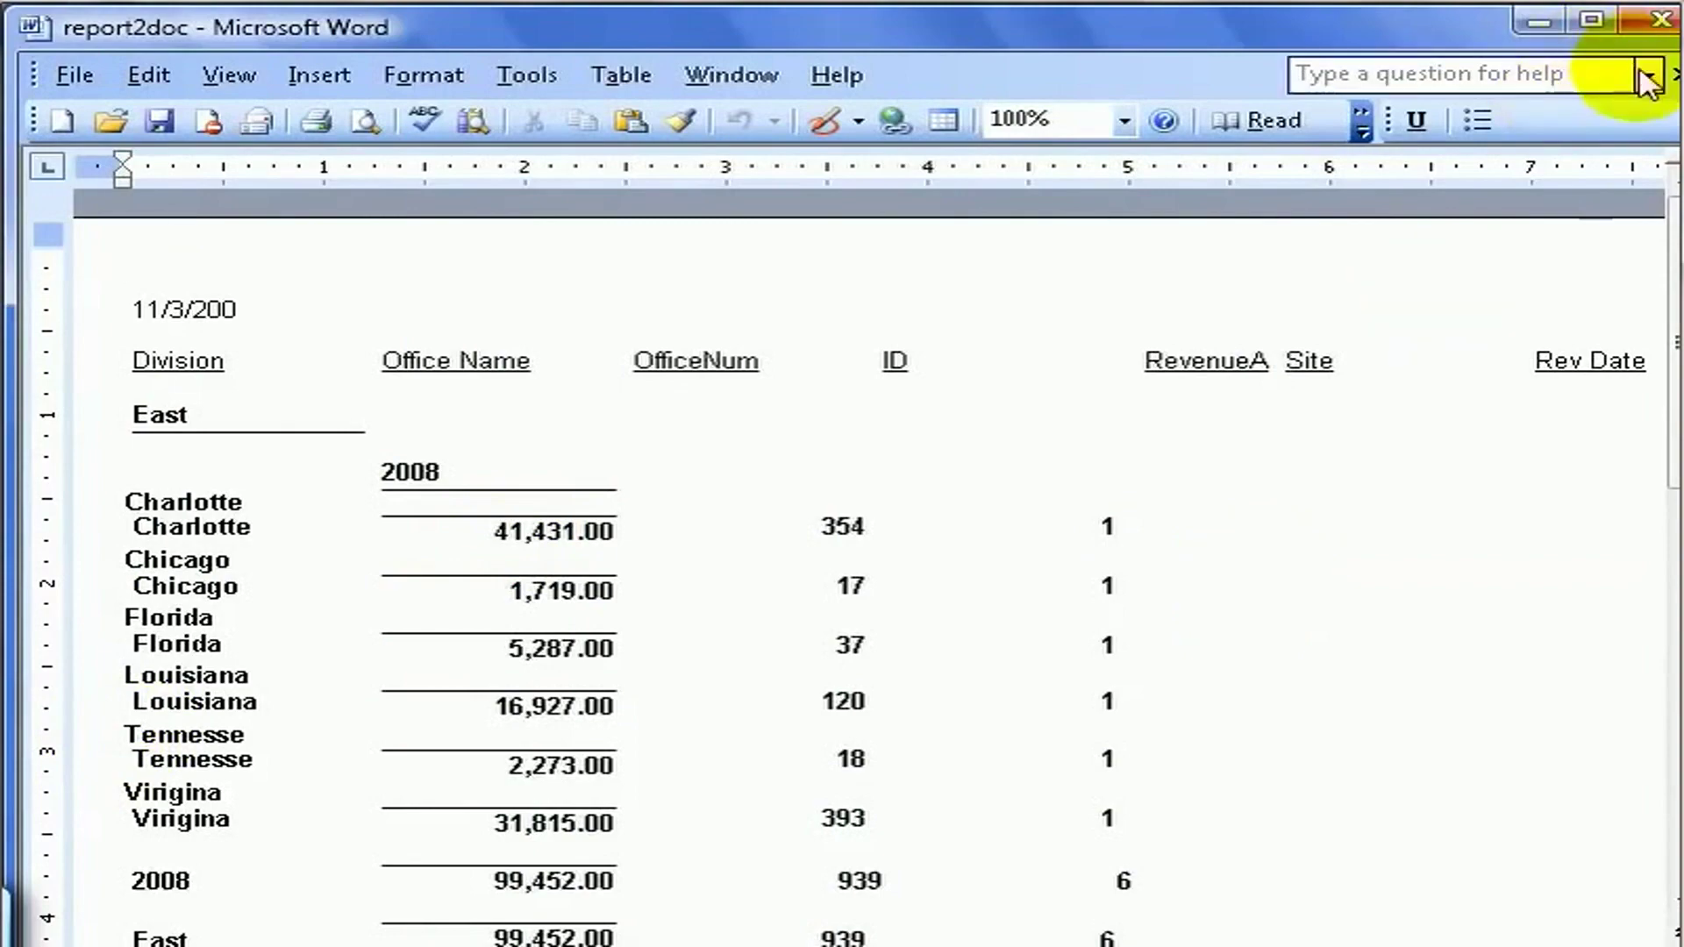
click(1667, 70)
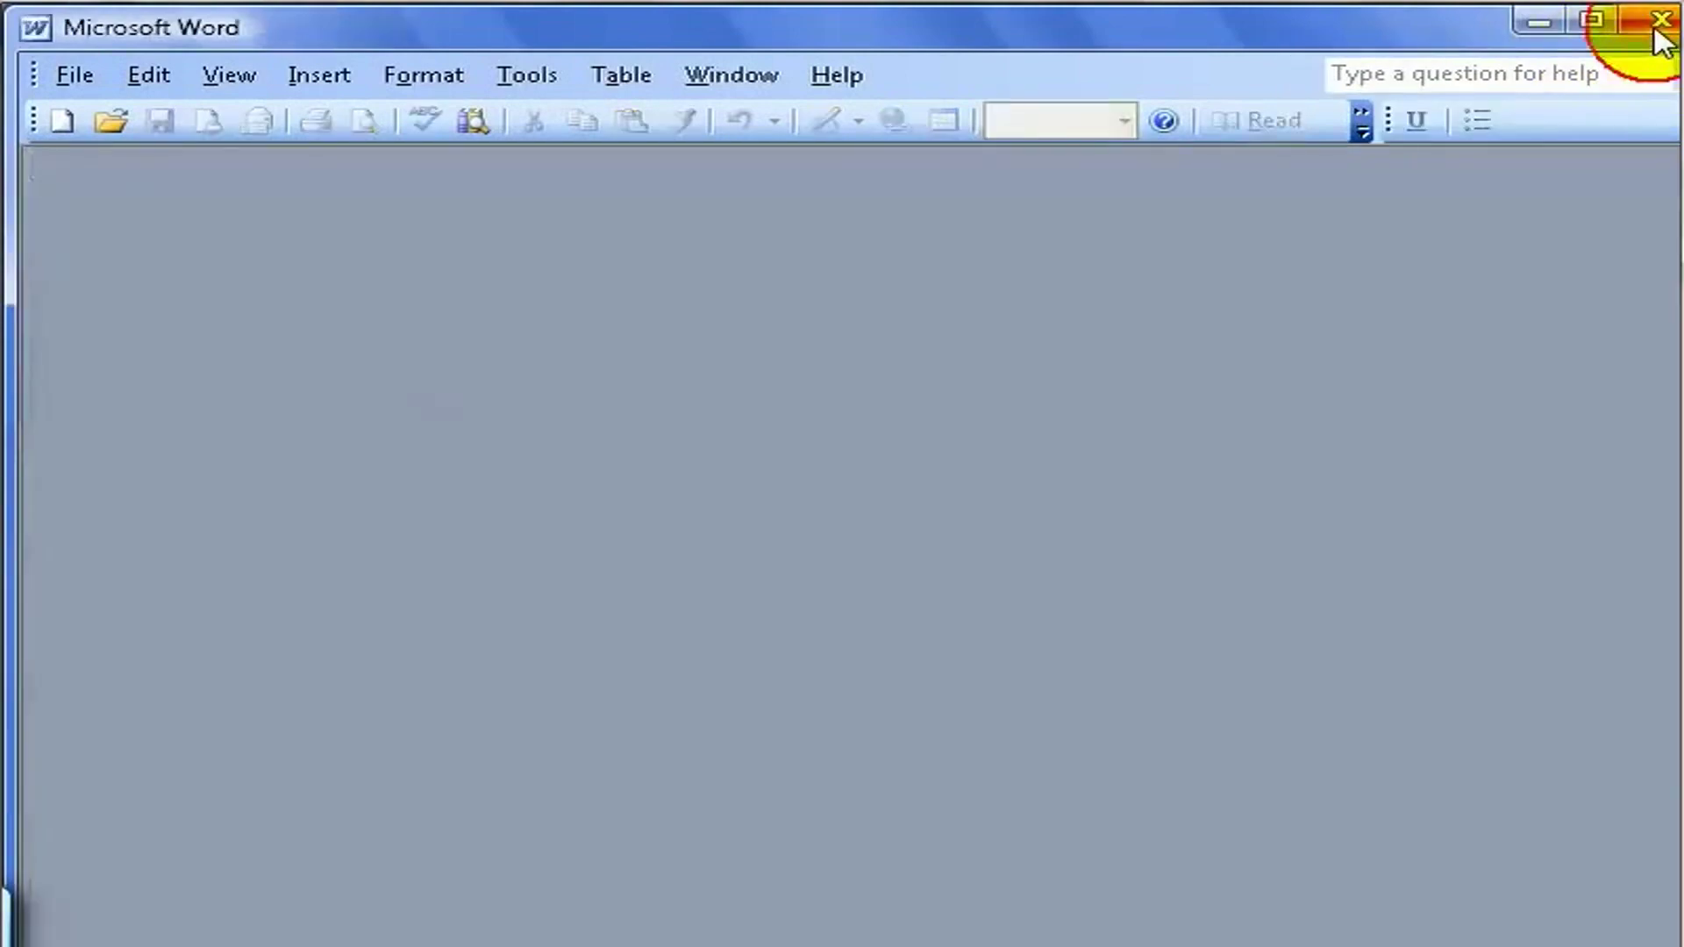
click(1658, 19)
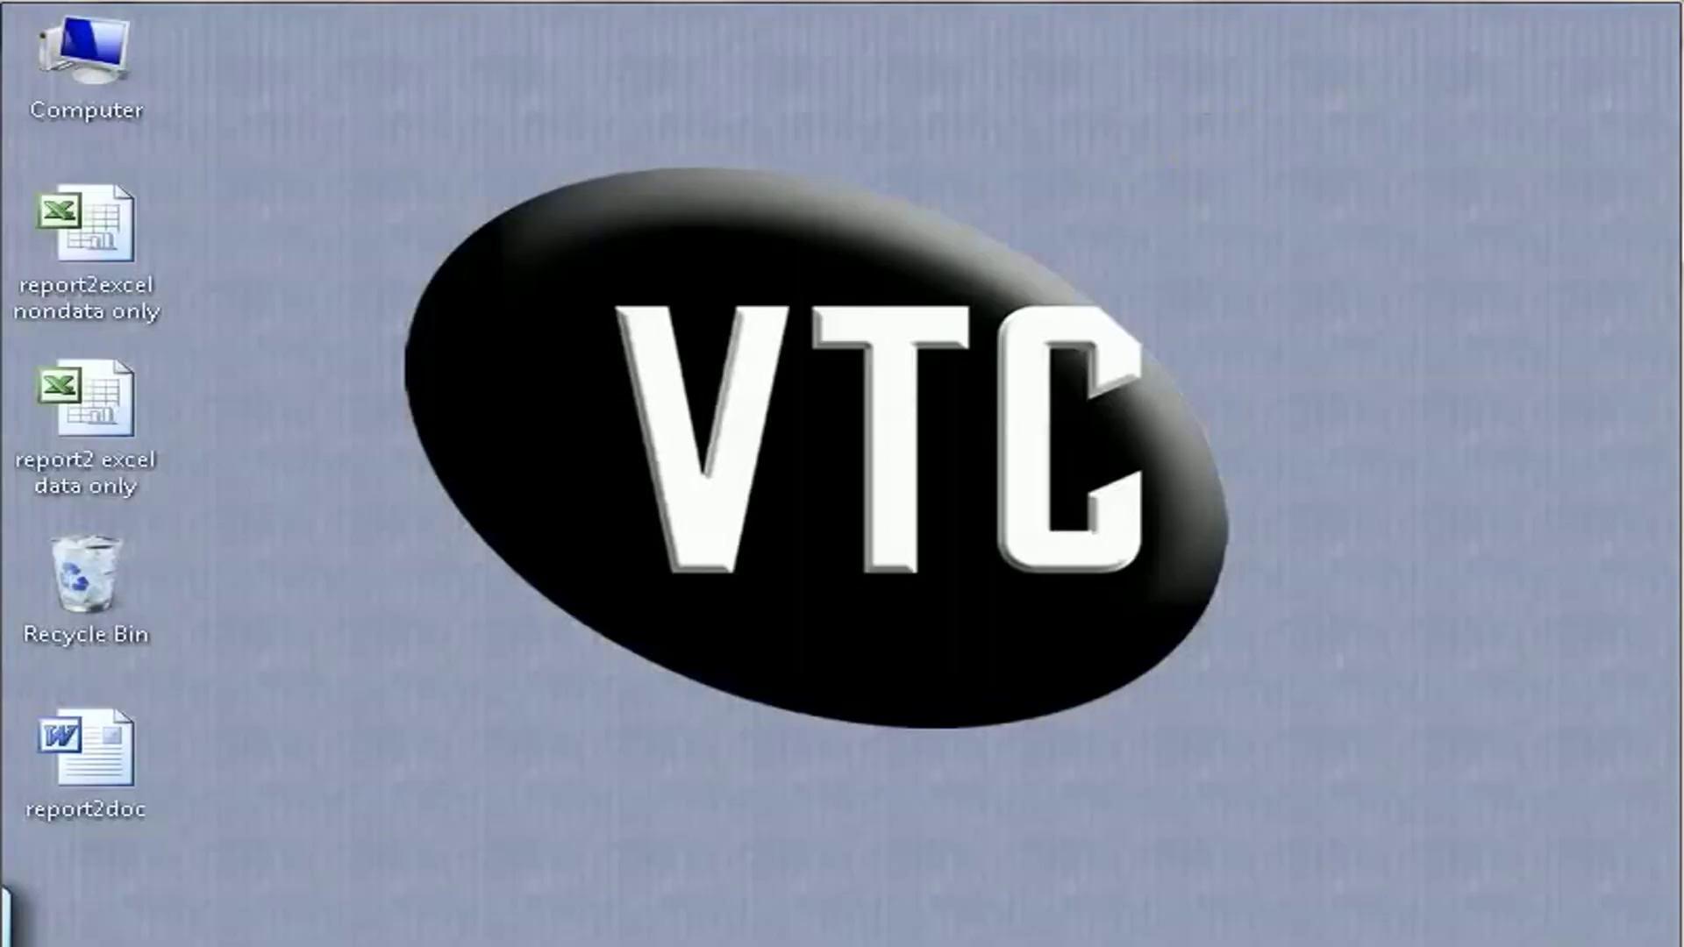